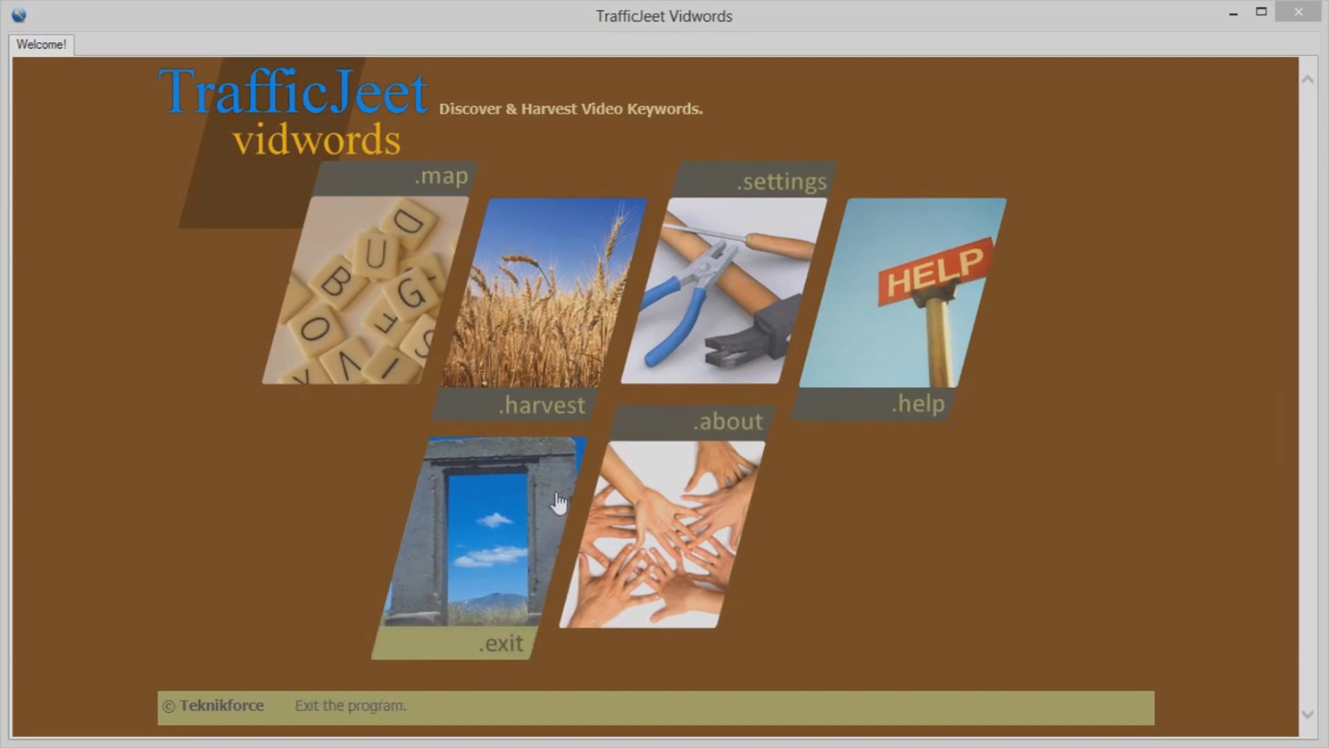
Create a .map keyword map seeded with 'nokia lumia', showing ten related keyword suggestions.
{"action": "left_click", "coordinate": [371, 322]}
{"action": "left_click", "coordinate": [374, 321]}
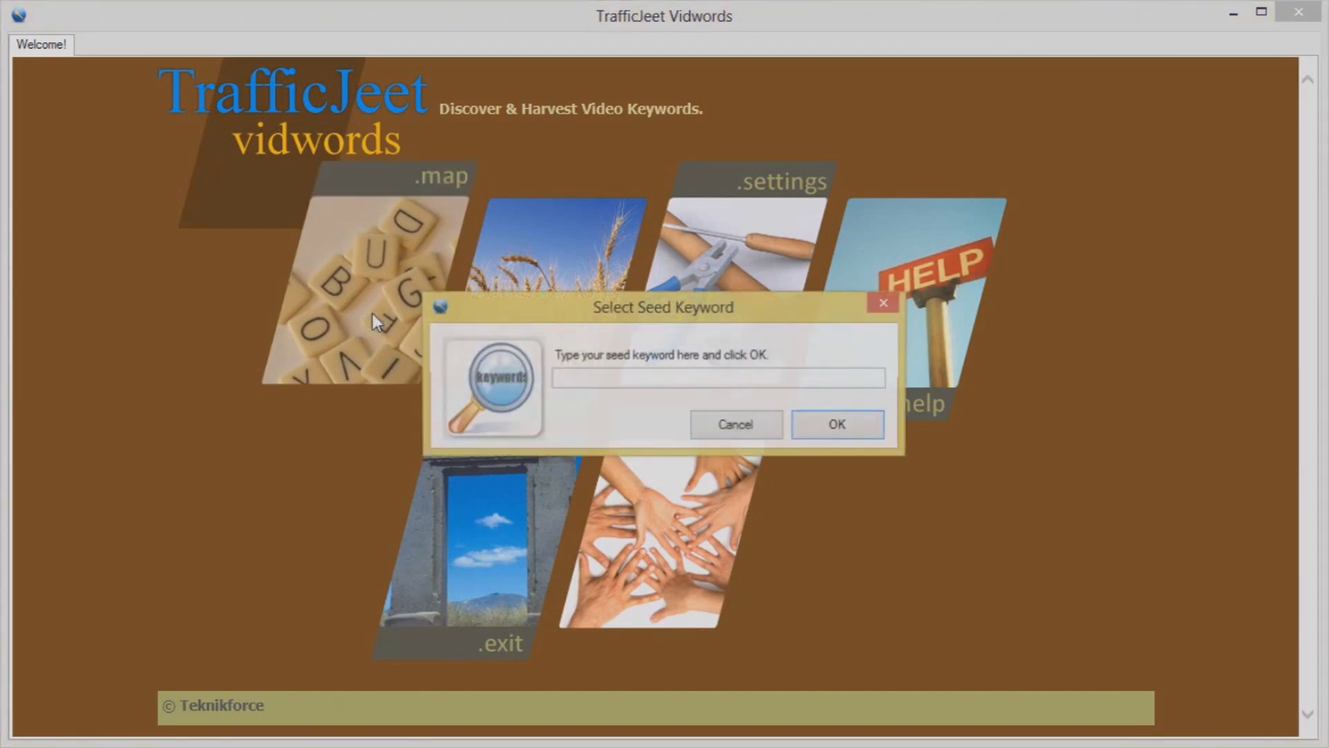
{"action": "left_click_drag", "start_coordinate": [650, 317], "coordinate": [623, 302]}
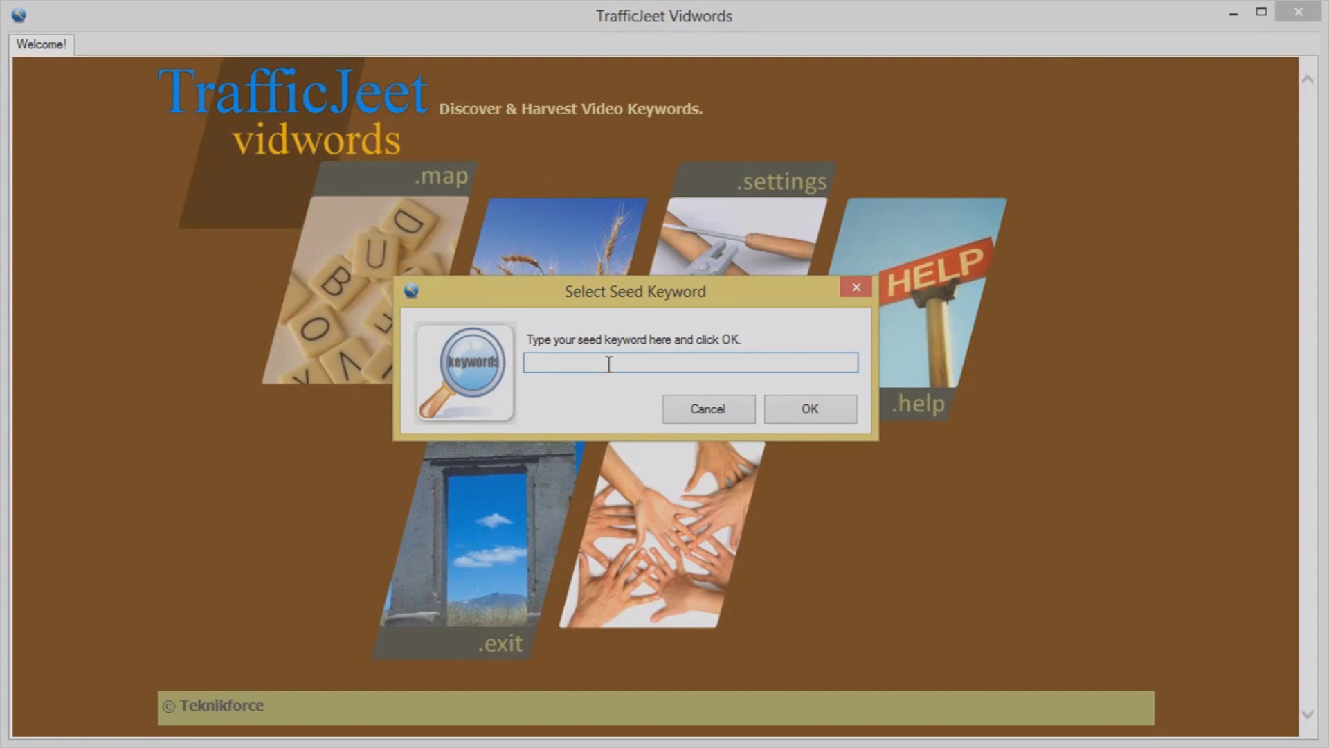
{"action": "type", "text": "nokia lumia"}
{"action": "left_click", "coordinate": [785, 400]}
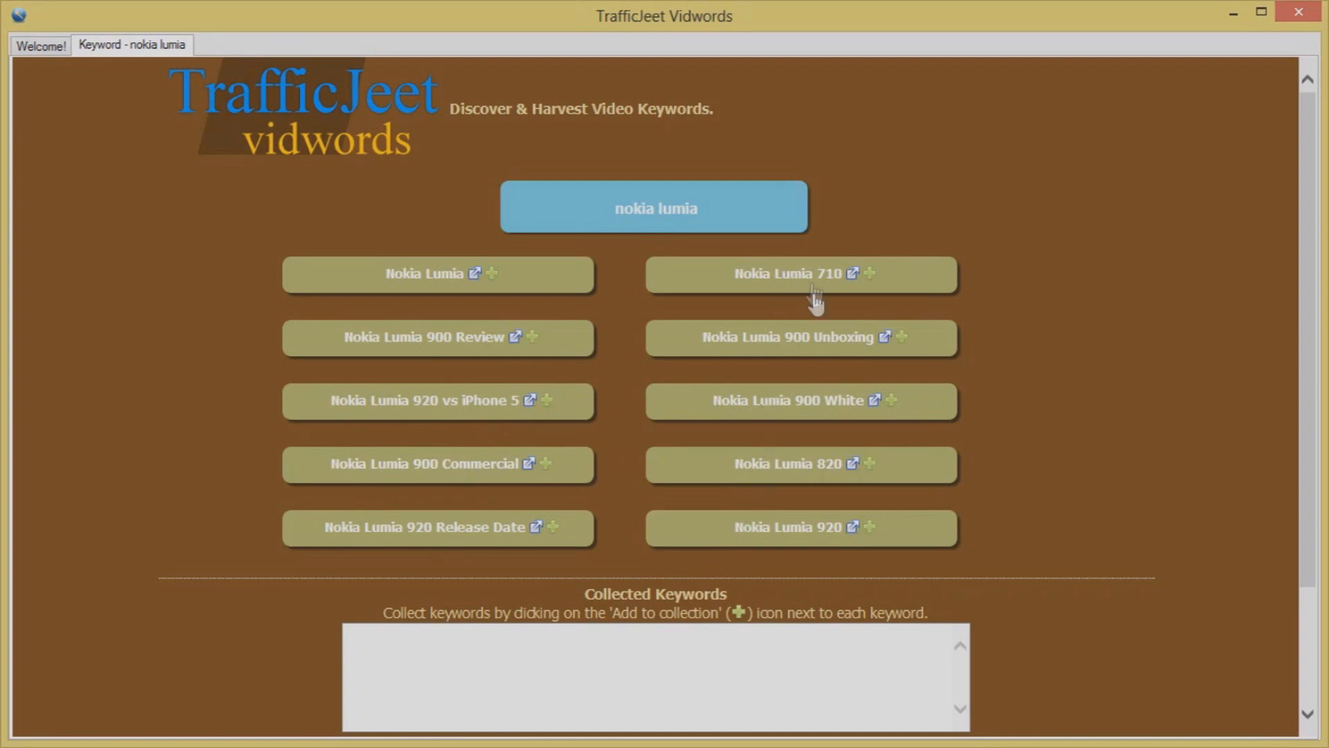
Collect Nokia Lumia, 710, 900 Unboxing, 820 and 920, then expand Nokia Lumia 820's suggestions.
{"action": "left_click", "coordinate": [492, 274]}
{"action": "left_click", "coordinate": [871, 274]}
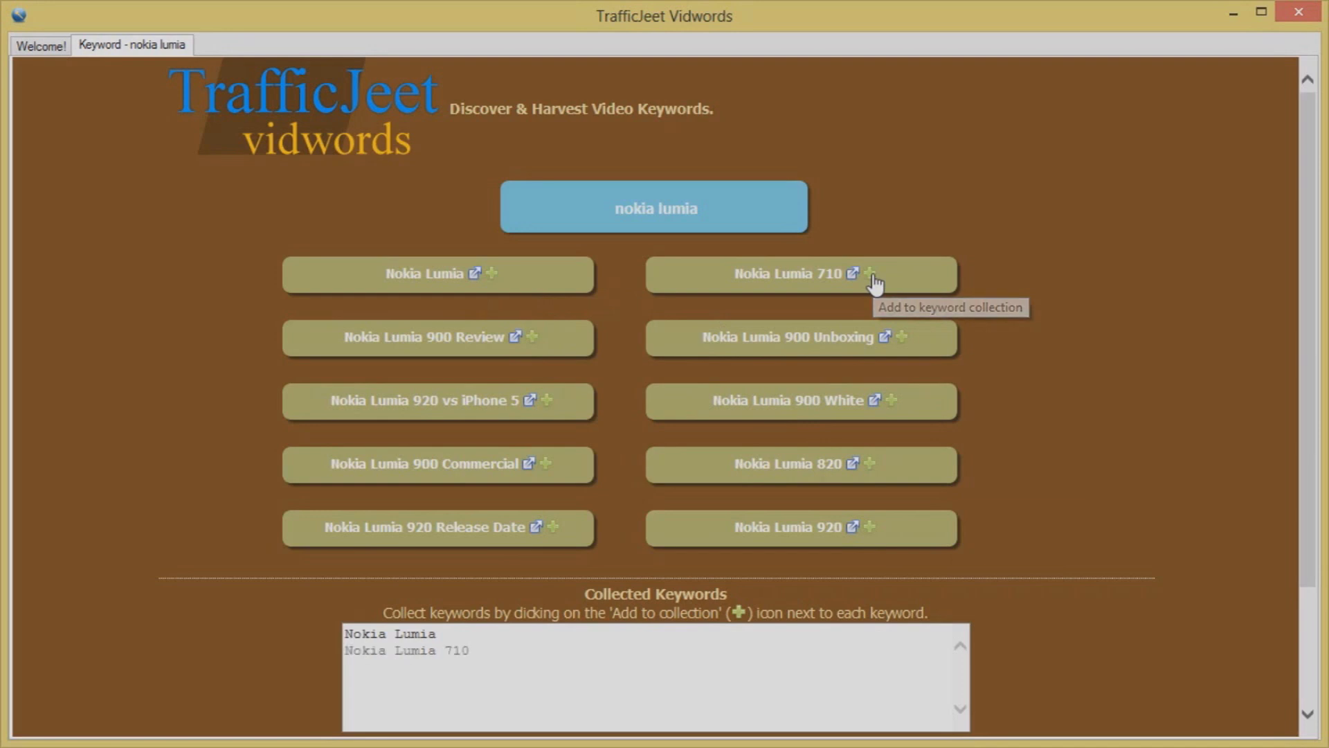
{"action": "left_click", "coordinate": [902, 337]}
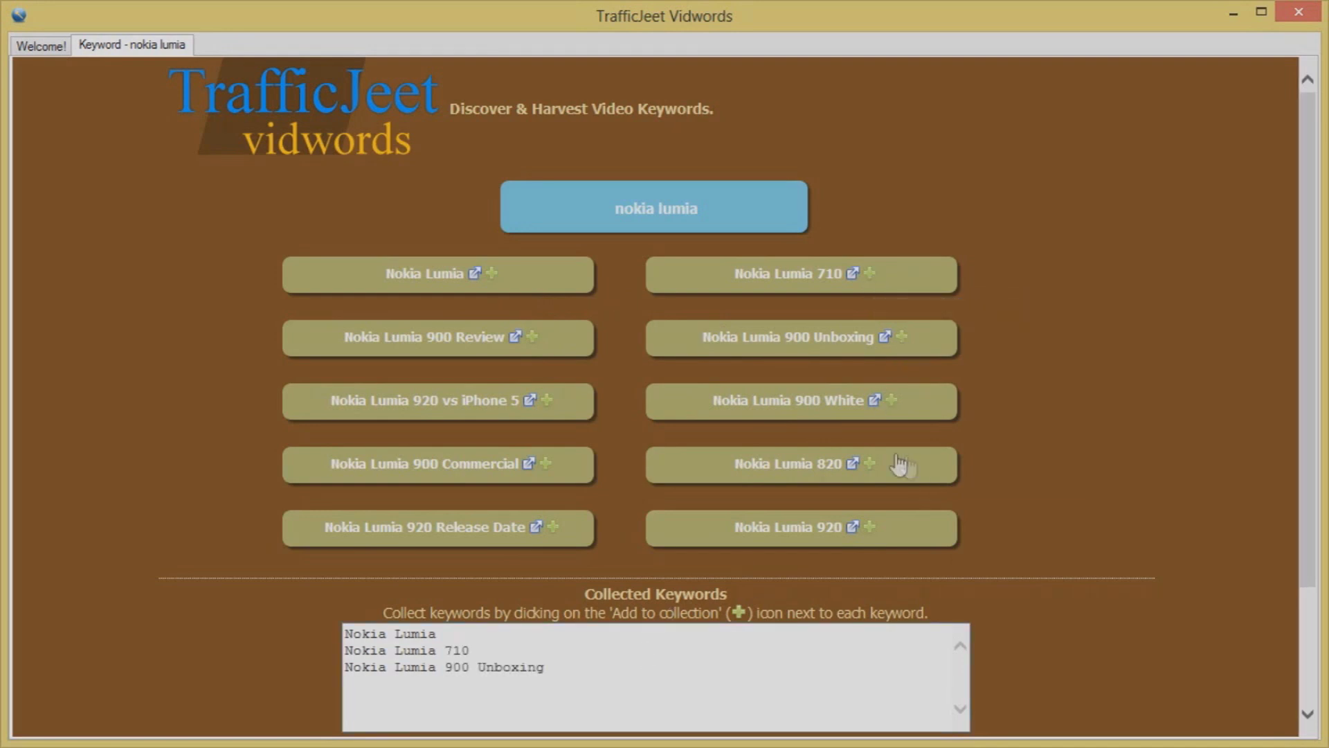
{"action": "left_click", "coordinate": [870, 464]}
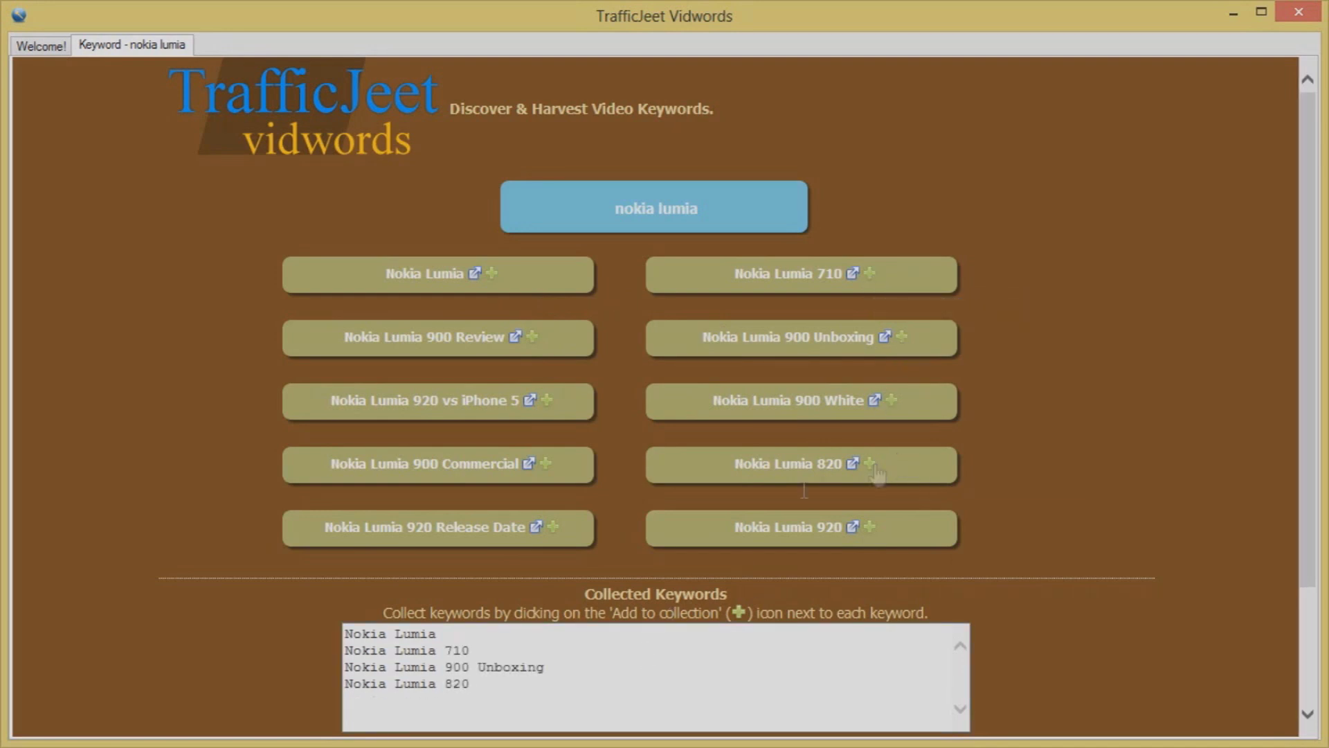
{"action": "left_click", "coordinate": [870, 528]}
{"action": "left_click", "coordinate": [789, 476]}
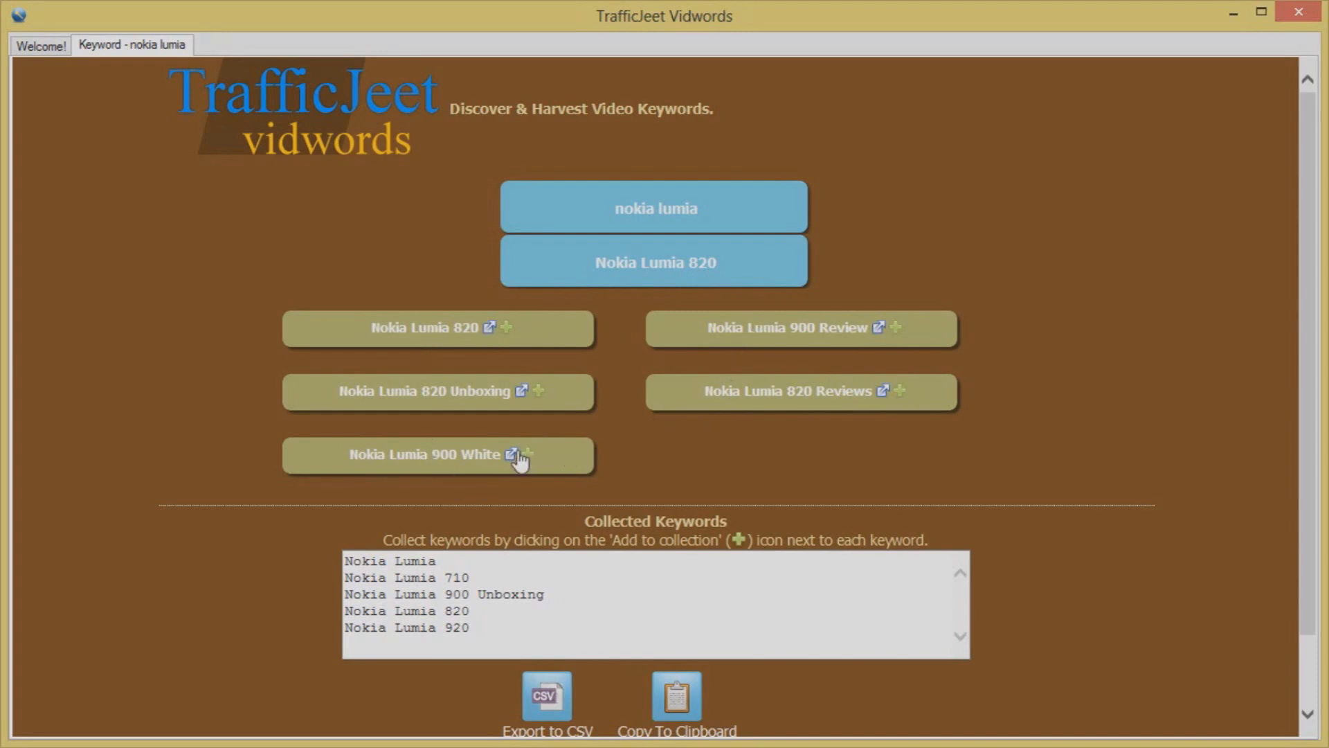
Drill into the Nokia Lumia 820 Reviews and 820 Unboxing suggestion branches.
{"action": "left_click", "coordinate": [728, 408]}
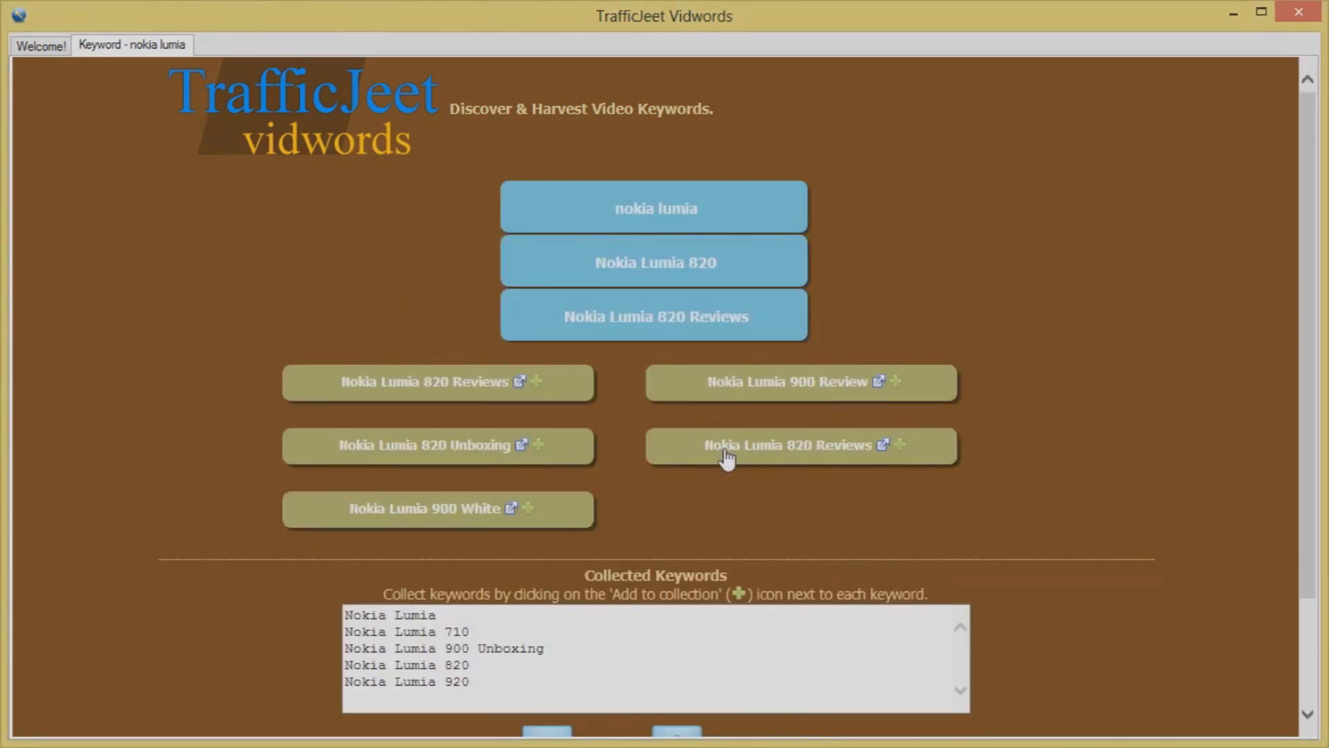
{"action": "left_click", "coordinate": [473, 463]}
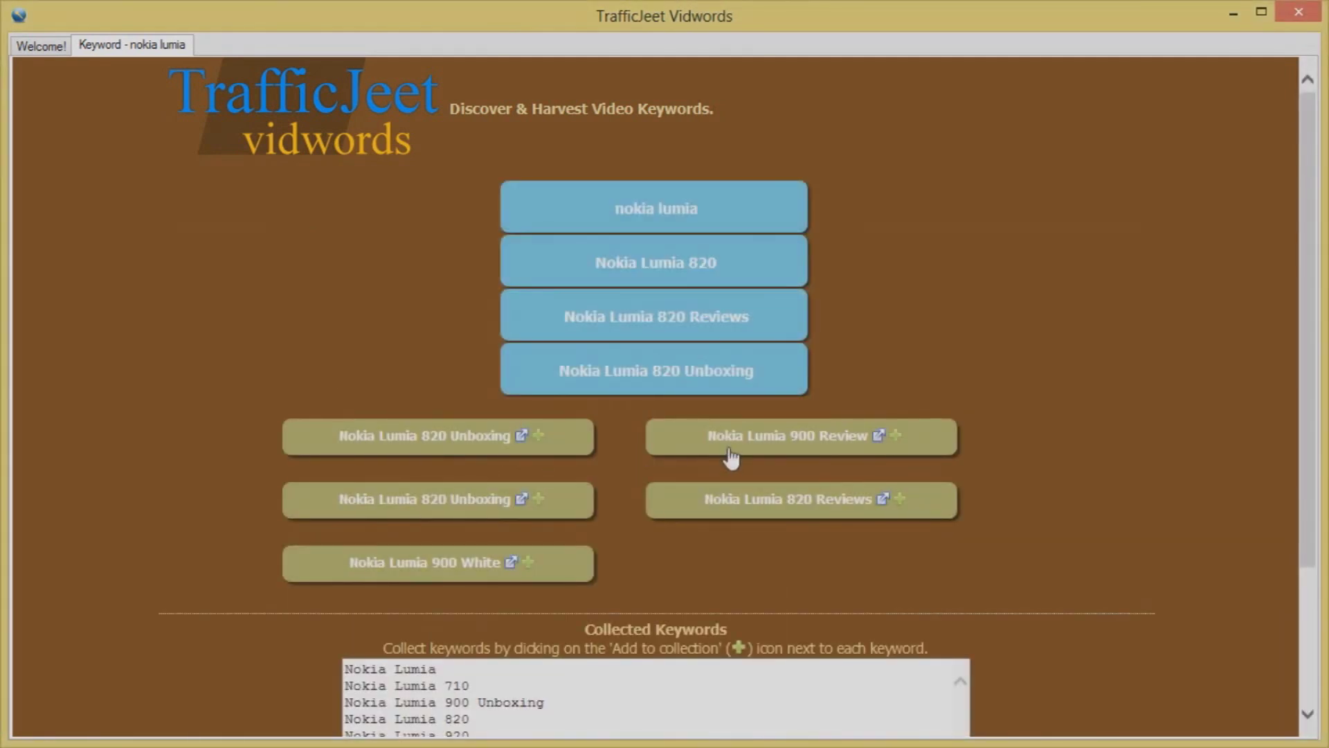
{"action": "left_click", "coordinate": [505, 450]}
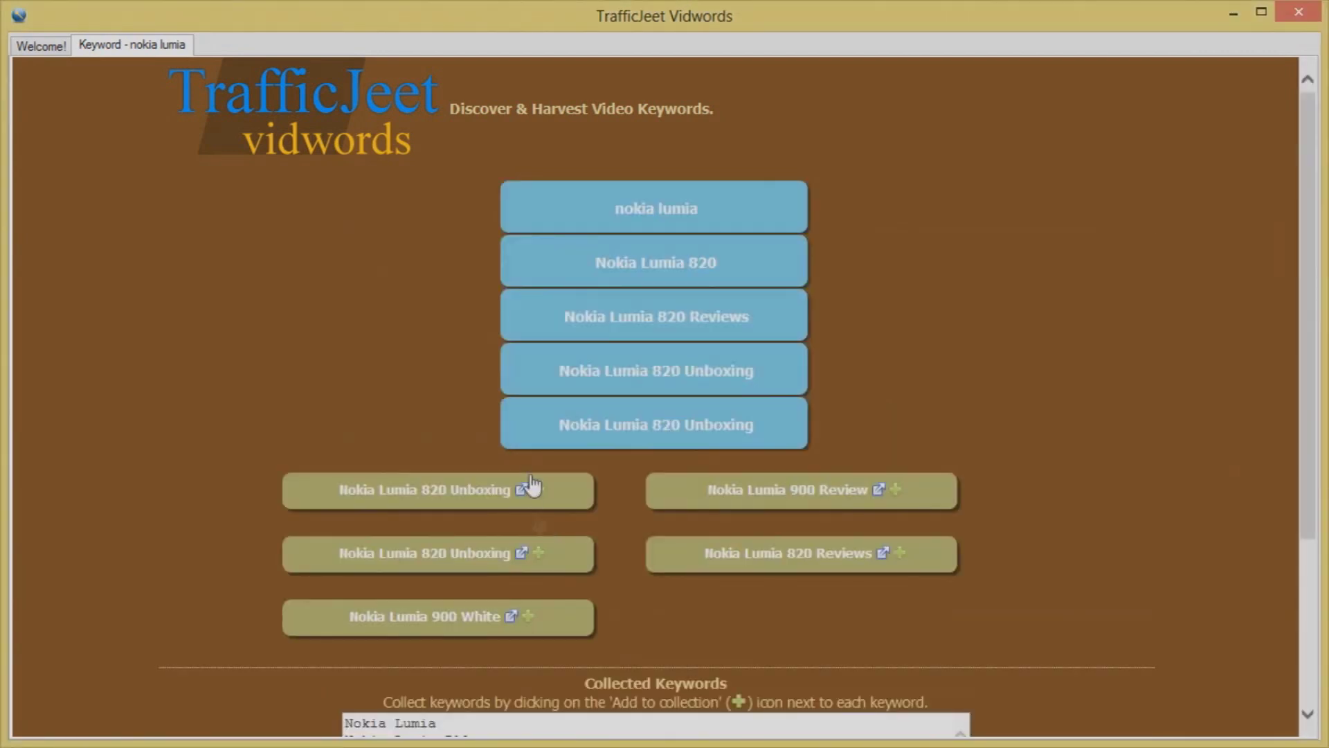
{"action": "scroll", "coordinate": [678, 416], "scroll_direction": "down", "scroll_amount": 3}
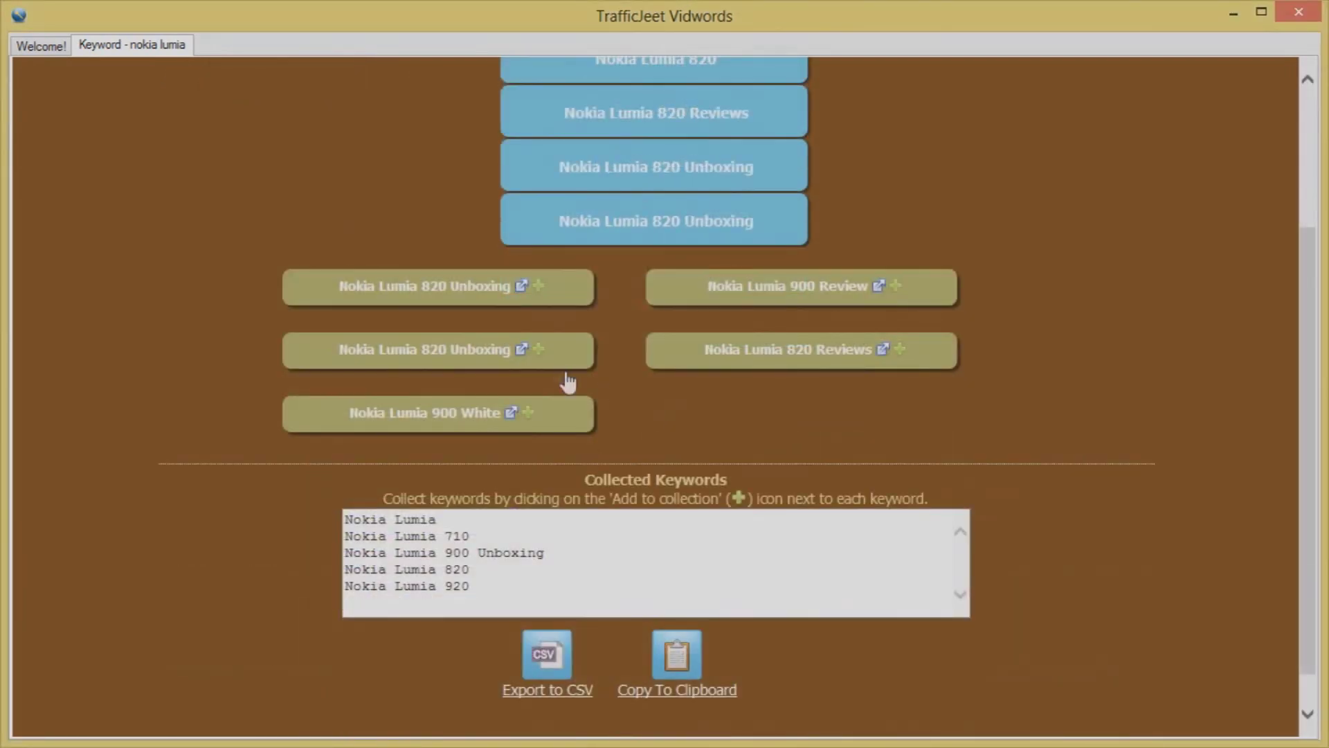
Collect 820 Unboxing, 900 Review, 820 Reviews and 900 White into the keyword list.
{"action": "left_click", "coordinate": [540, 351]}
{"action": "left_click", "coordinate": [543, 291]}
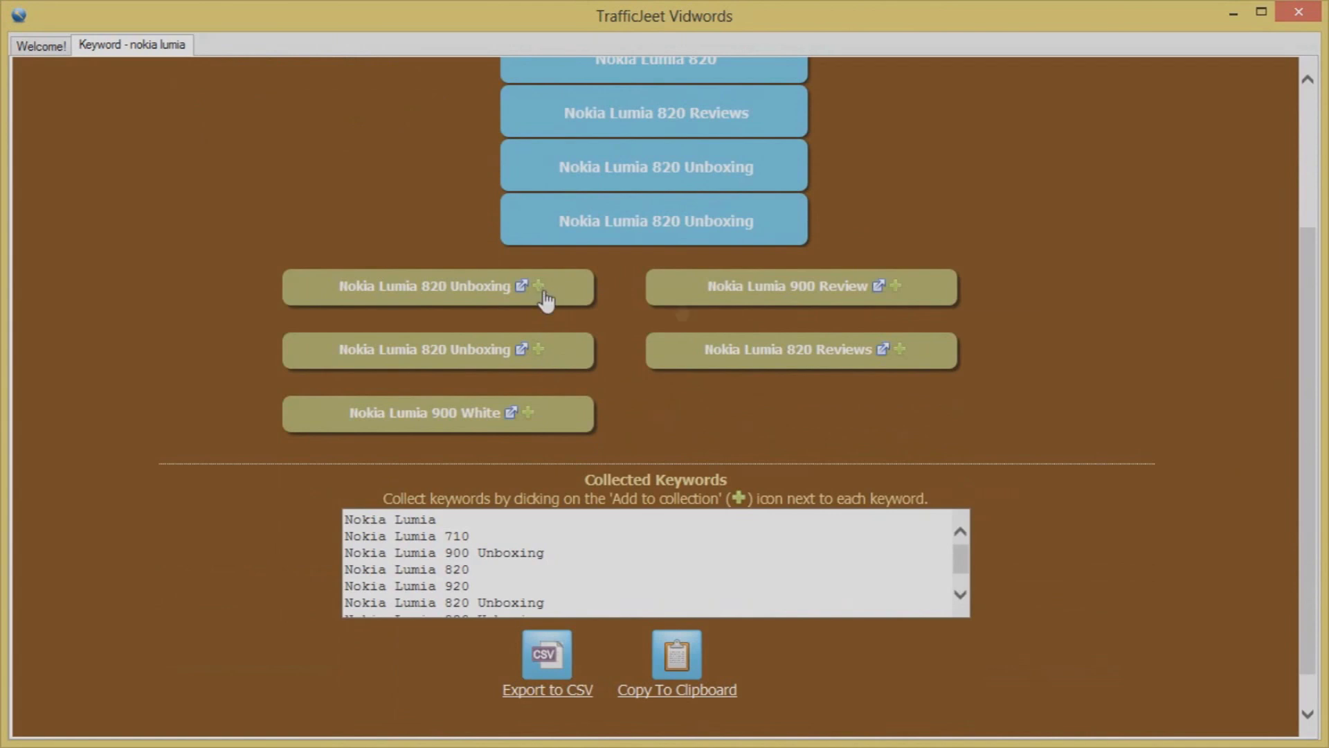
{"action": "left_click", "coordinate": [896, 286]}
{"action": "left_click", "coordinate": [900, 349]}
{"action": "left_click", "coordinate": [529, 414]}
{"action": "scroll", "coordinate": [961, 558], "scroll_direction": "down", "scroll_amount": 1}
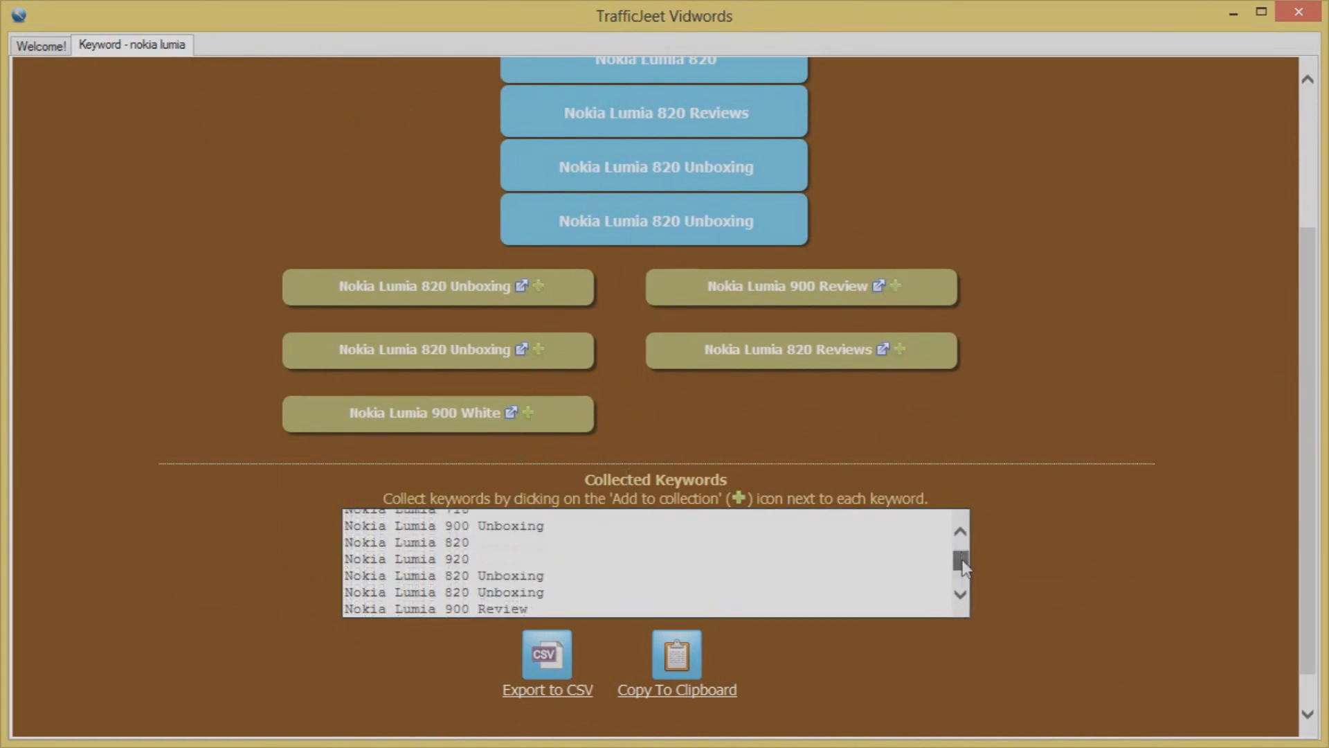
{"action": "scroll", "coordinate": [960, 558], "scroll_direction": "down", "scroll_amount": 1}
{"action": "scroll", "coordinate": [961, 558], "scroll_direction": "up", "scroll_amount": 2}
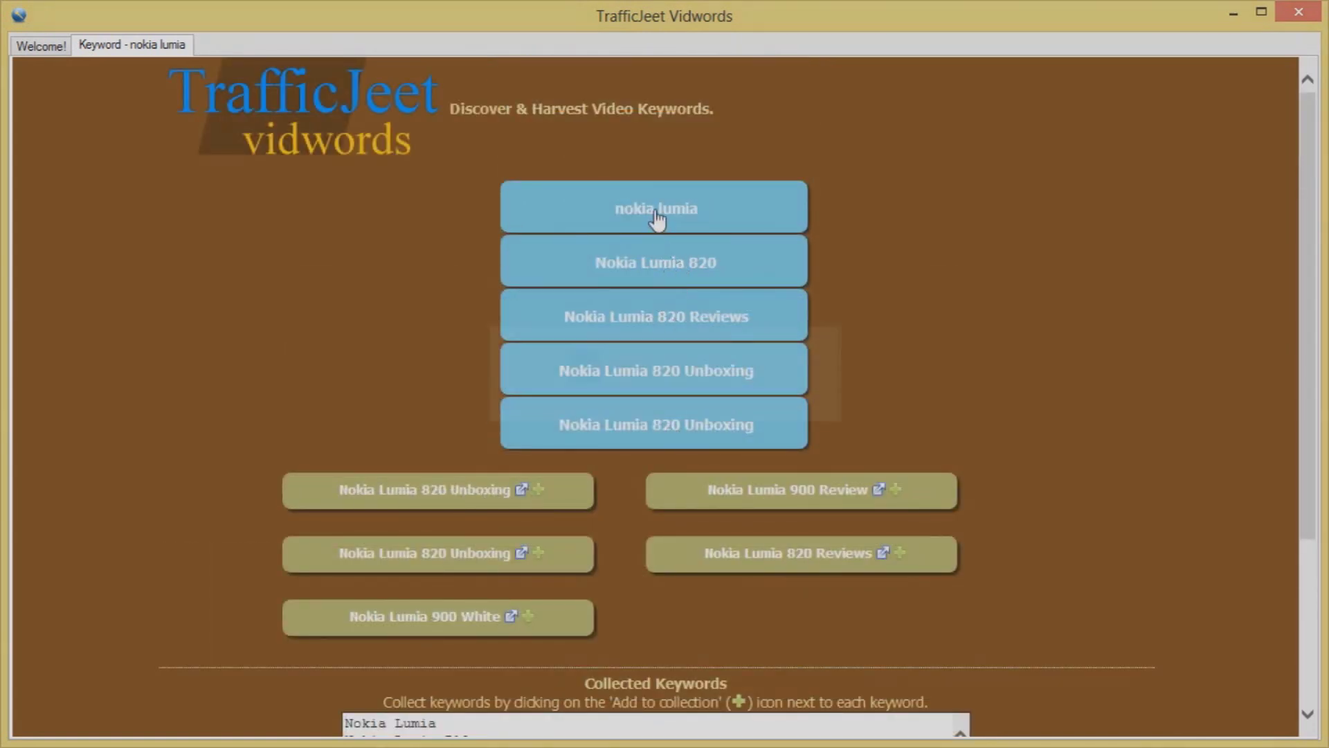
Return to the root nokia lumia suggestions and expand Nokia Lumia 920 Release Date.
{"action": "left_click", "coordinate": [656, 220]}
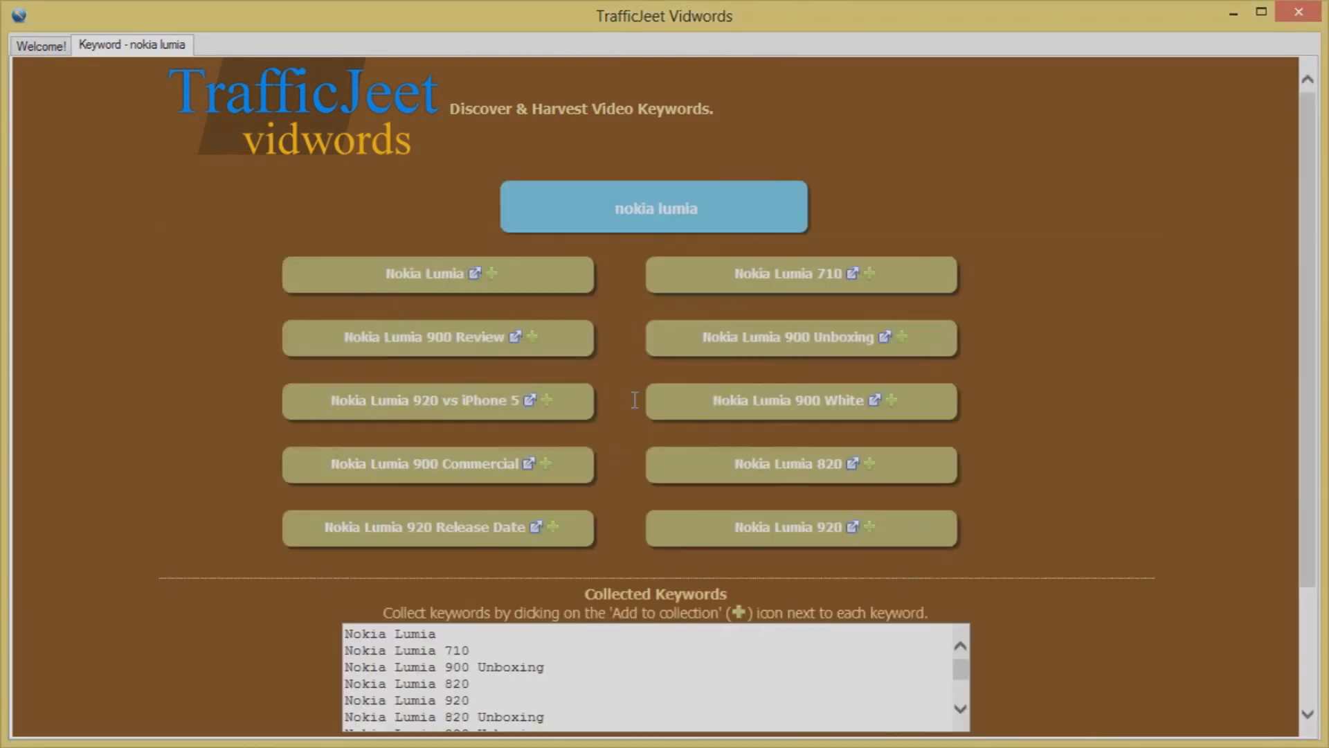
{"action": "scroll", "coordinate": [636, 422], "scroll_direction": "down", "scroll_amount": 3}
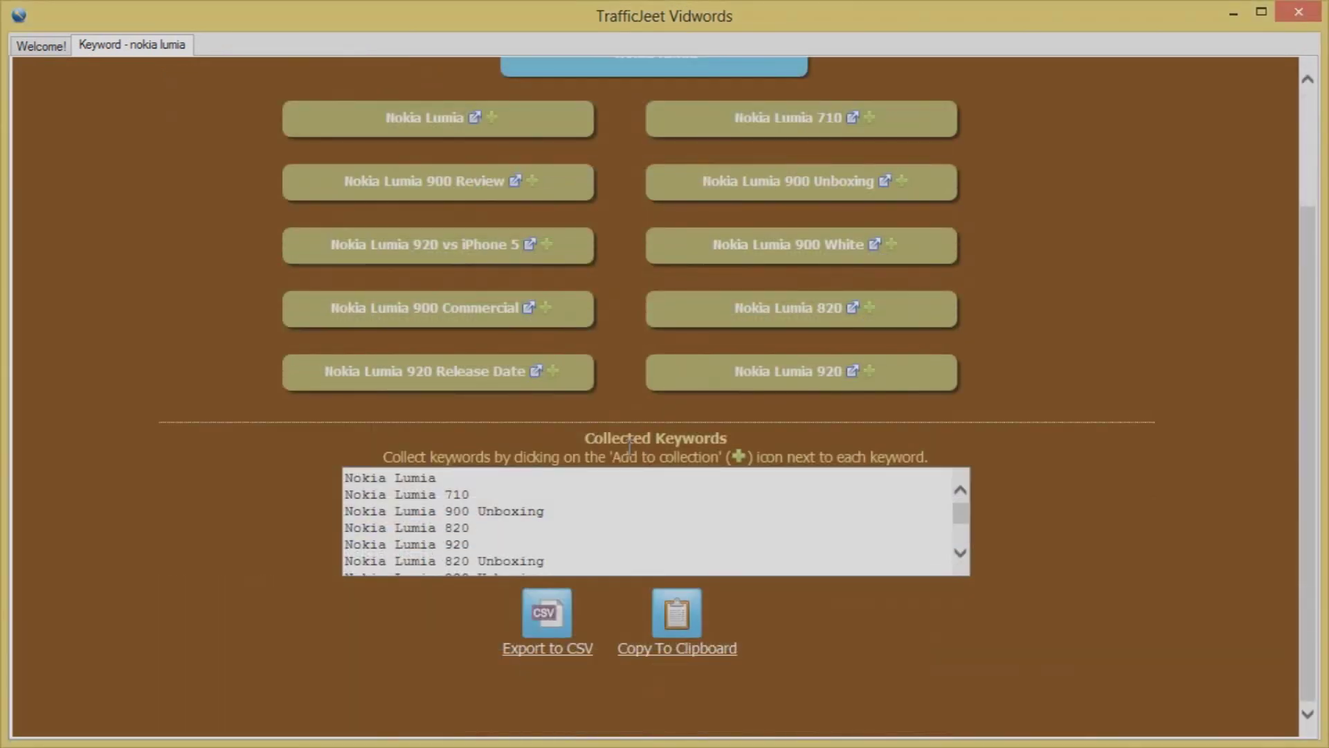
{"action": "left_click", "coordinate": [476, 377]}
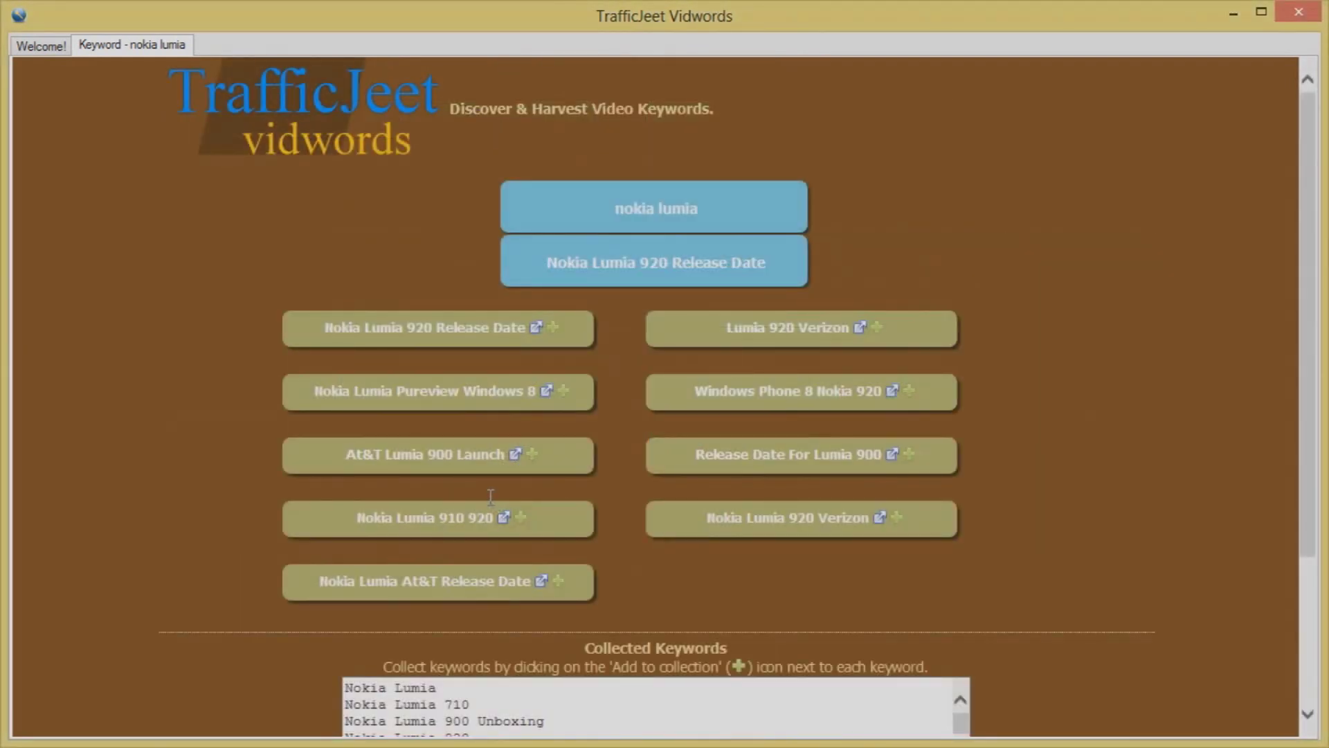
{"action": "scroll", "coordinate": [491, 496], "scroll_direction": "down", "scroll_amount": 3}
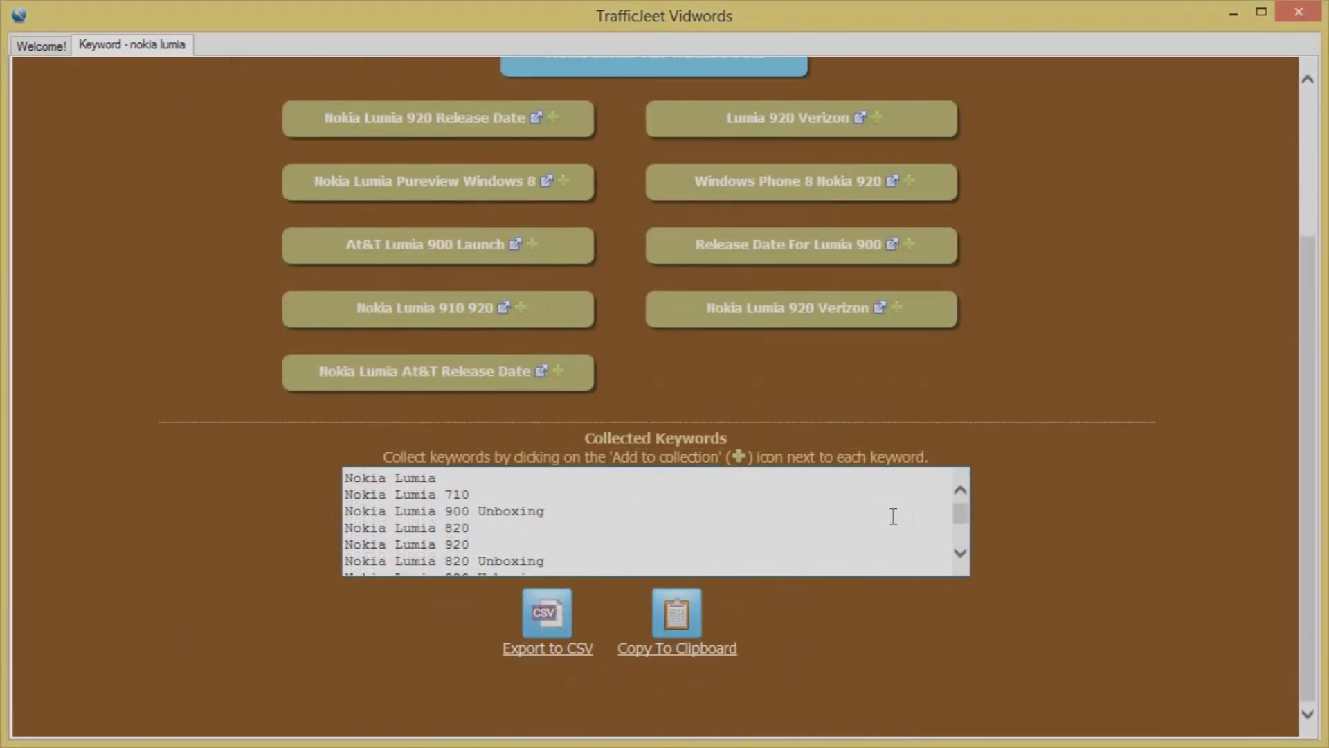
{"action": "scroll", "coordinate": [956, 526], "scroll_direction": "down", "scroll_amount": 3}
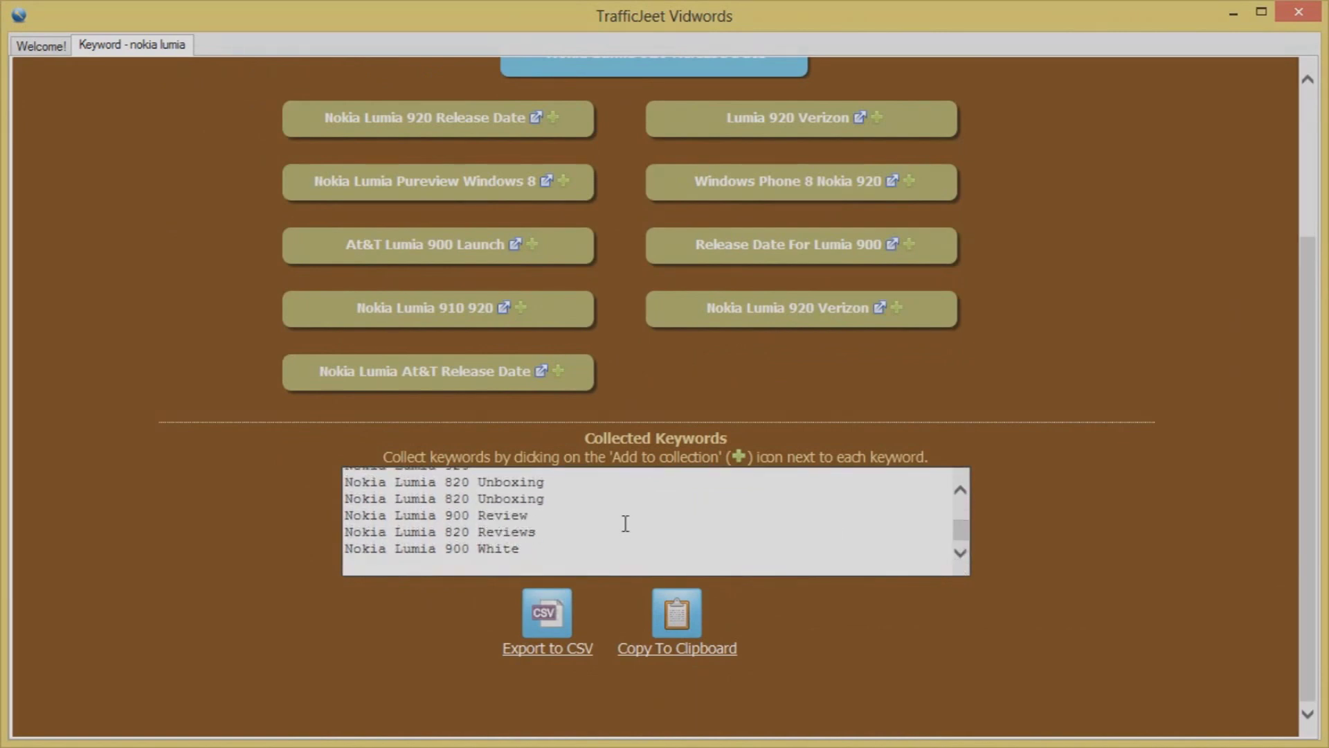
Try selecting the Nokia Lumia 820 Reviews line in the Collected Keywords text.
{"action": "left_click_drag", "start_coordinate": [569, 553], "coordinate": [351, 461]}
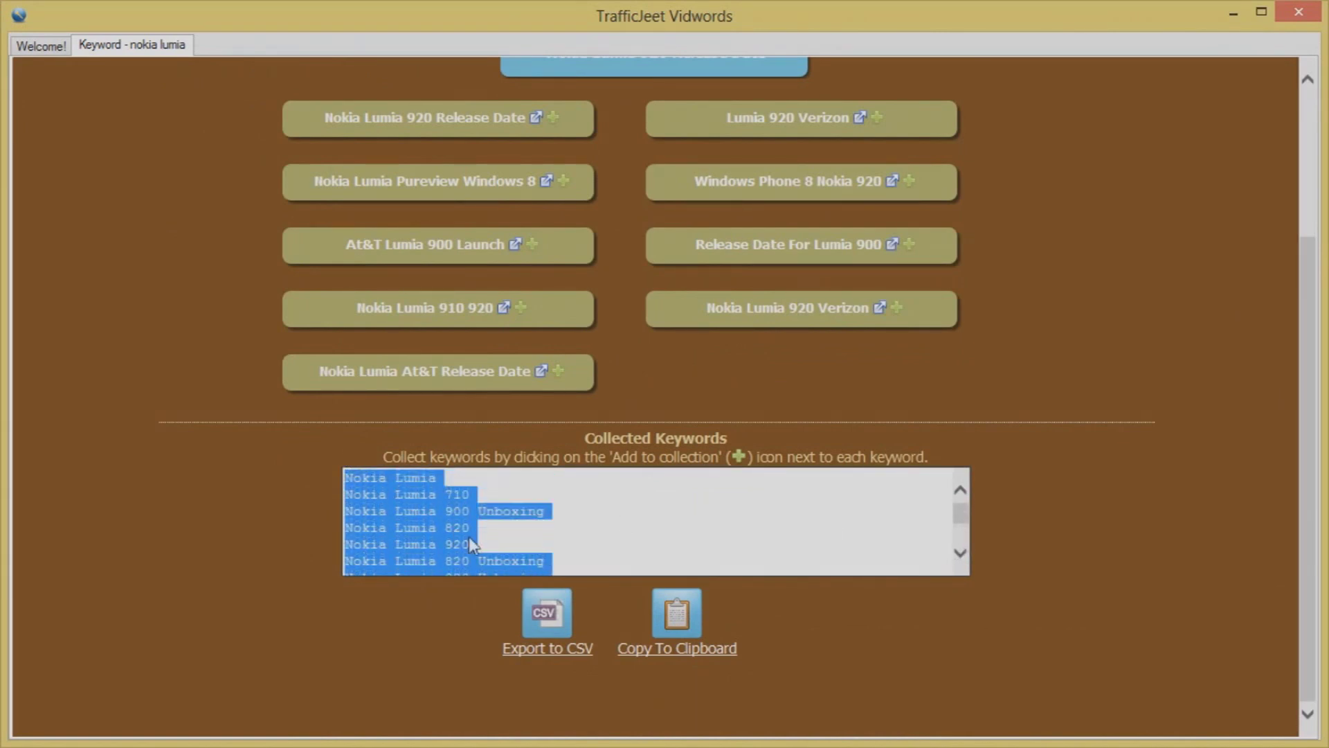
{"action": "left_click", "coordinate": [520, 531]}
{"action": "scroll", "coordinate": [521, 533], "scroll_direction": "down", "scroll_amount": 1}
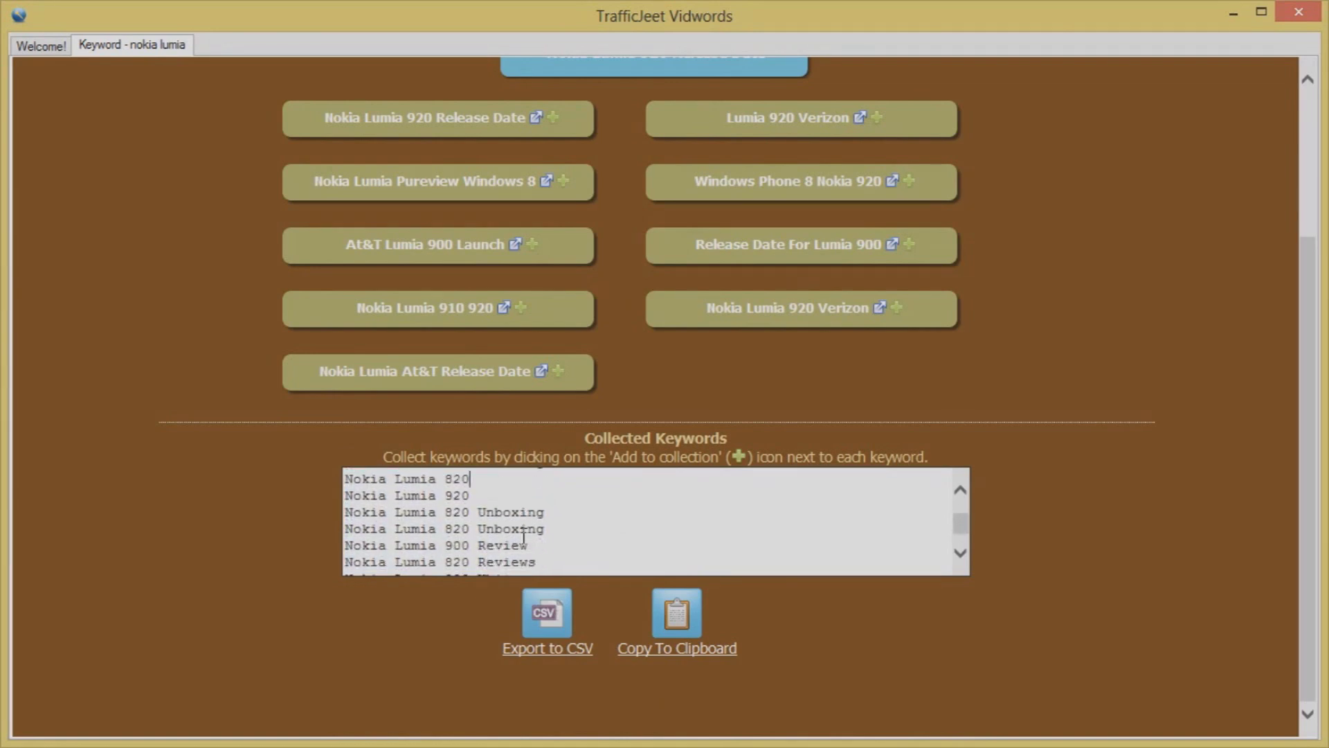
{"action": "scroll", "coordinate": [523, 535], "scroll_direction": "down", "scroll_amount": 1}
{"action": "left_click_drag", "start_coordinate": [346, 531], "coordinate": [443, 531]}
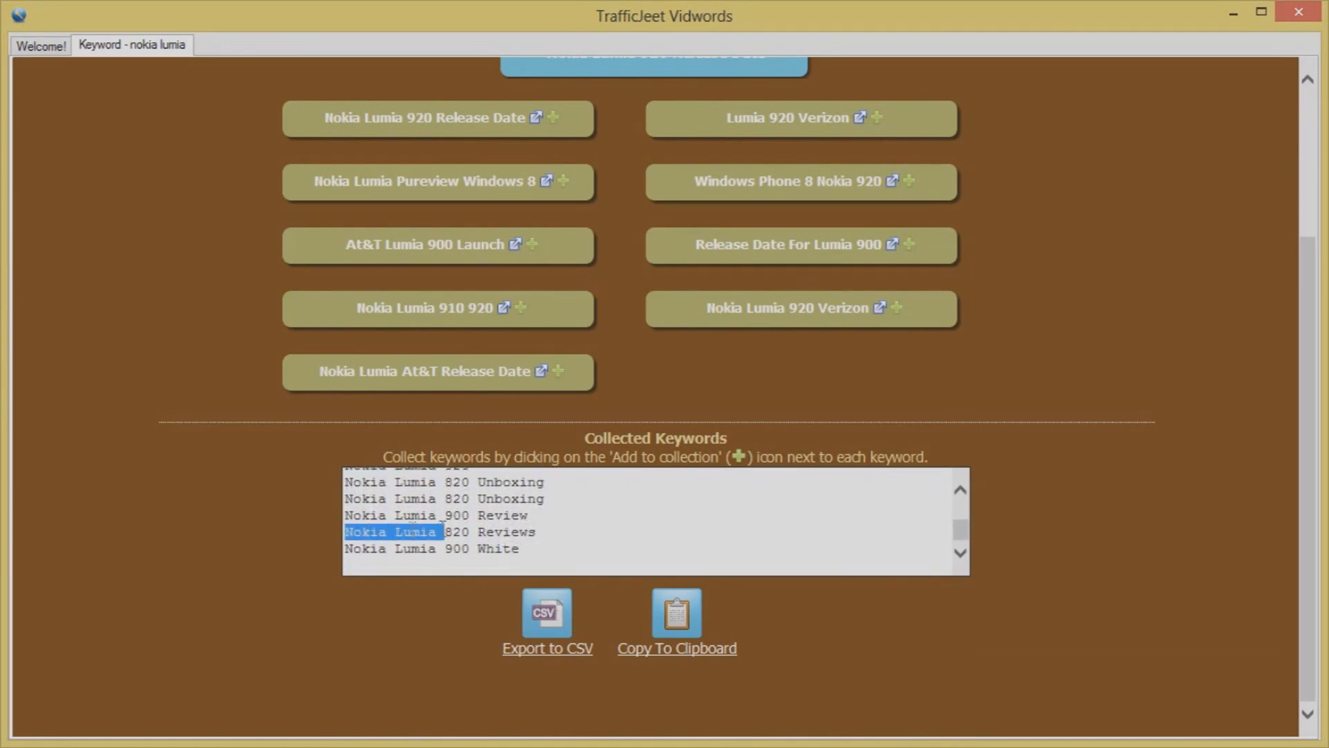
{"action": "left_click", "coordinate": [462, 532]}
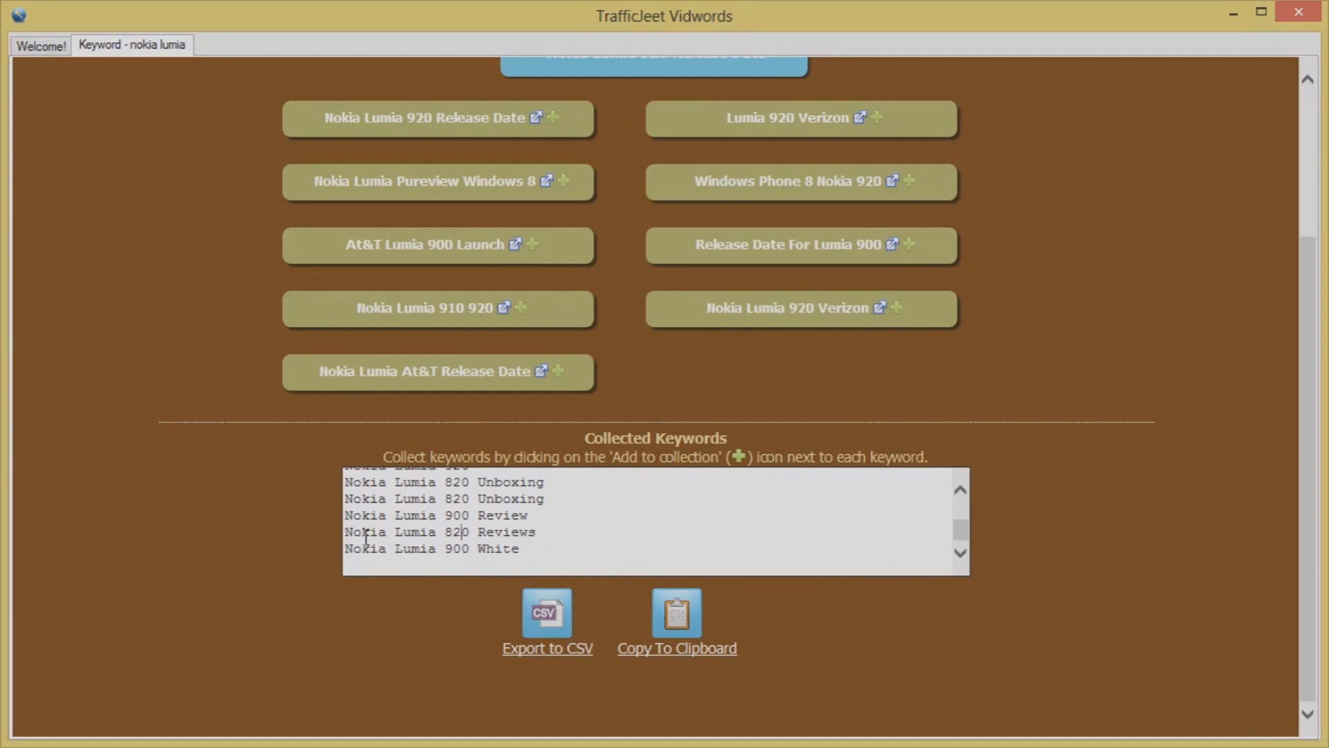
{"action": "left_click", "coordinate": [544, 538]}
{"action": "left_click_drag", "start_coordinate": [544, 533], "coordinate": [358, 532]}
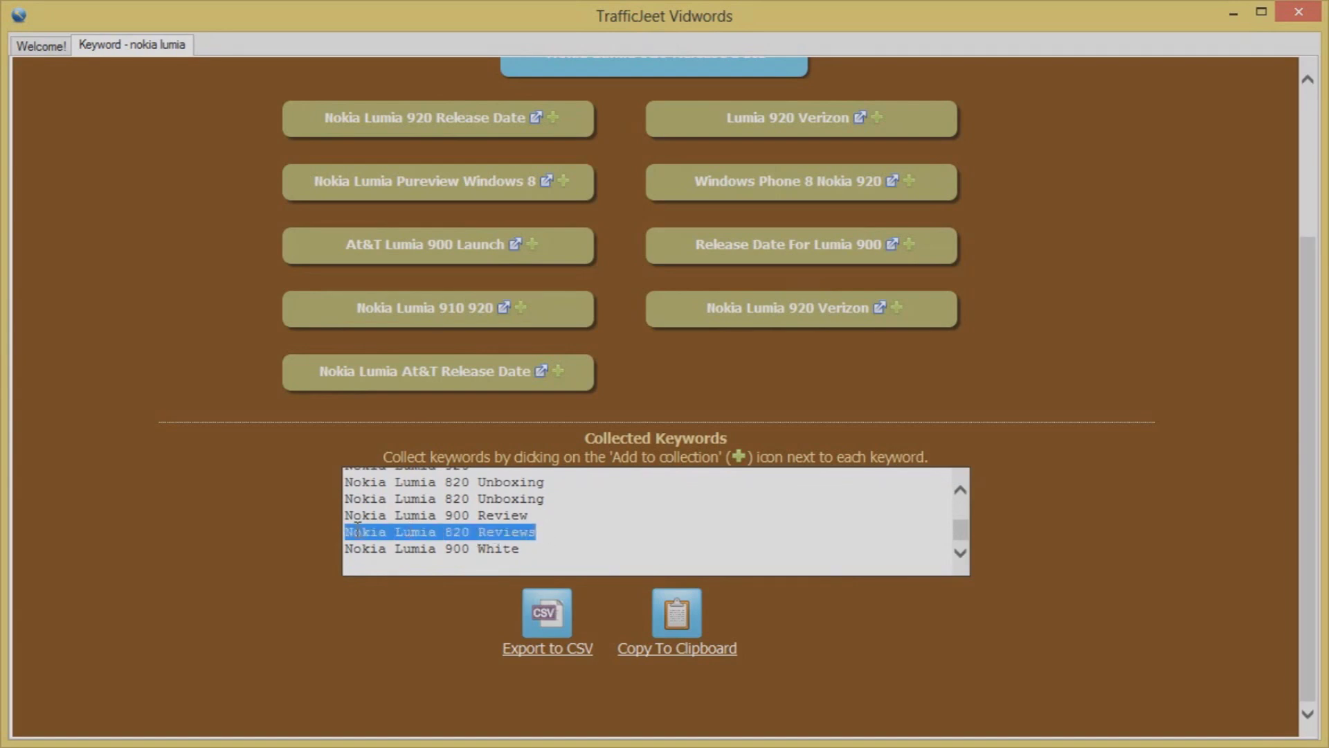
{"action": "left_click", "coordinate": [512, 548]}
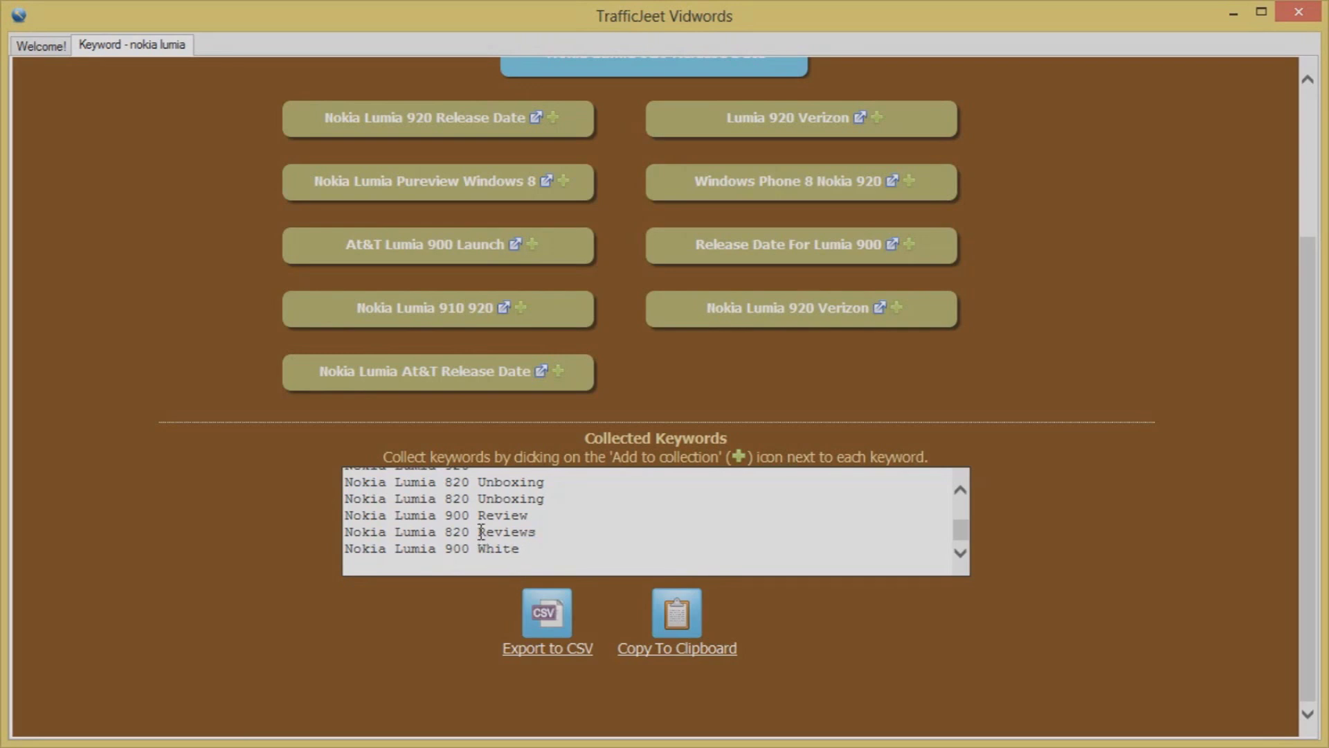
{"action": "left_click_drag", "start_coordinate": [475, 533], "coordinate": [357, 531]}
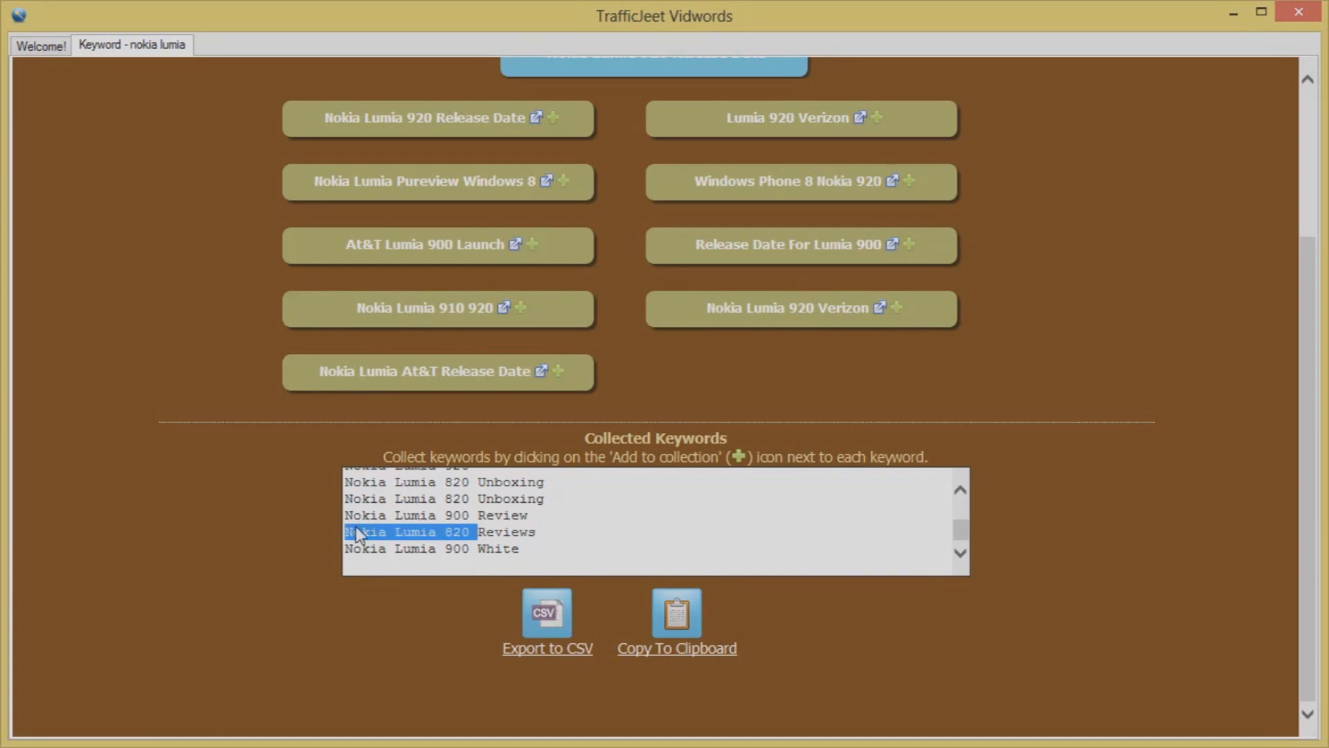
{"action": "left_click", "coordinate": [556, 536]}
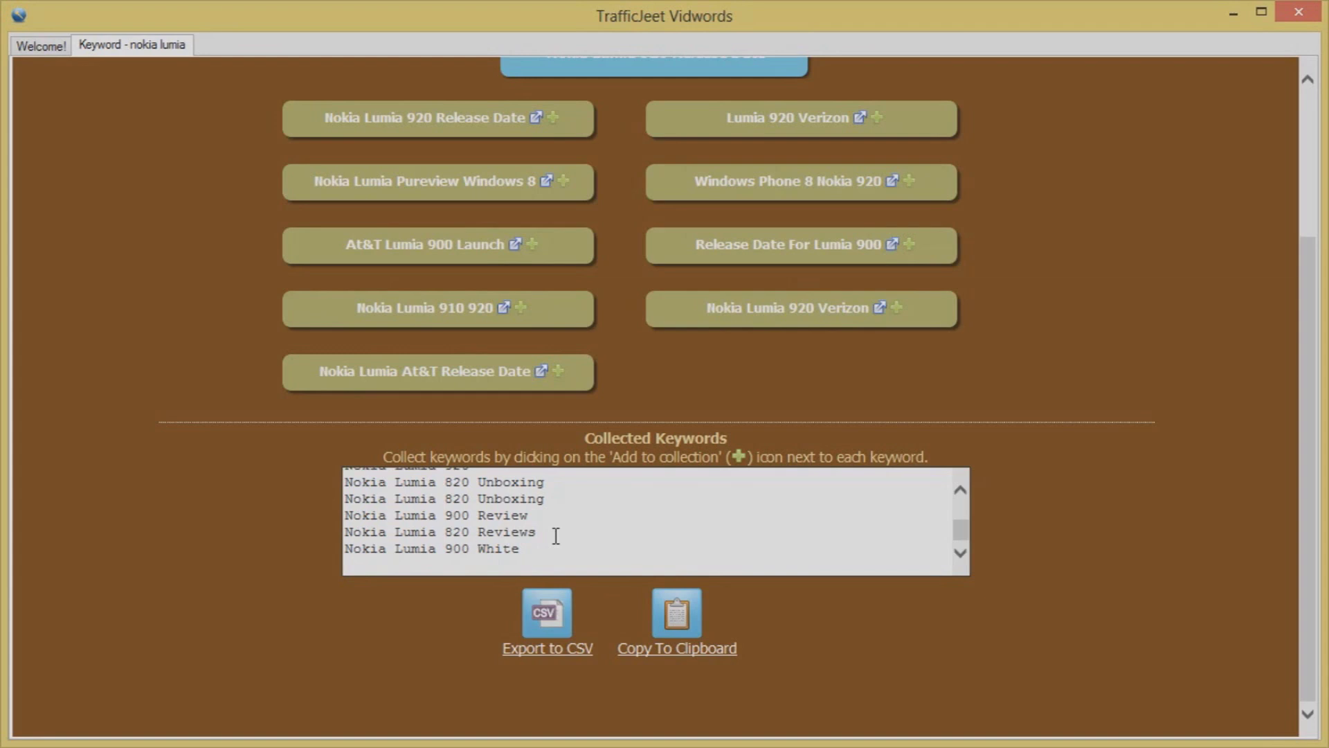
Drag the 900 Review and 820 Reviews lines upward, landing inside the 820 Unboxing entry.
{"action": "mouse_move", "coordinate": [537, 554]}
{"action": "left_mouse_down"}
{"action": "mouse_move", "coordinate": [367, 488]}
{"action": "mouse_move", "coordinate": [364, 471]}
{"action": "left_mouse_up"}
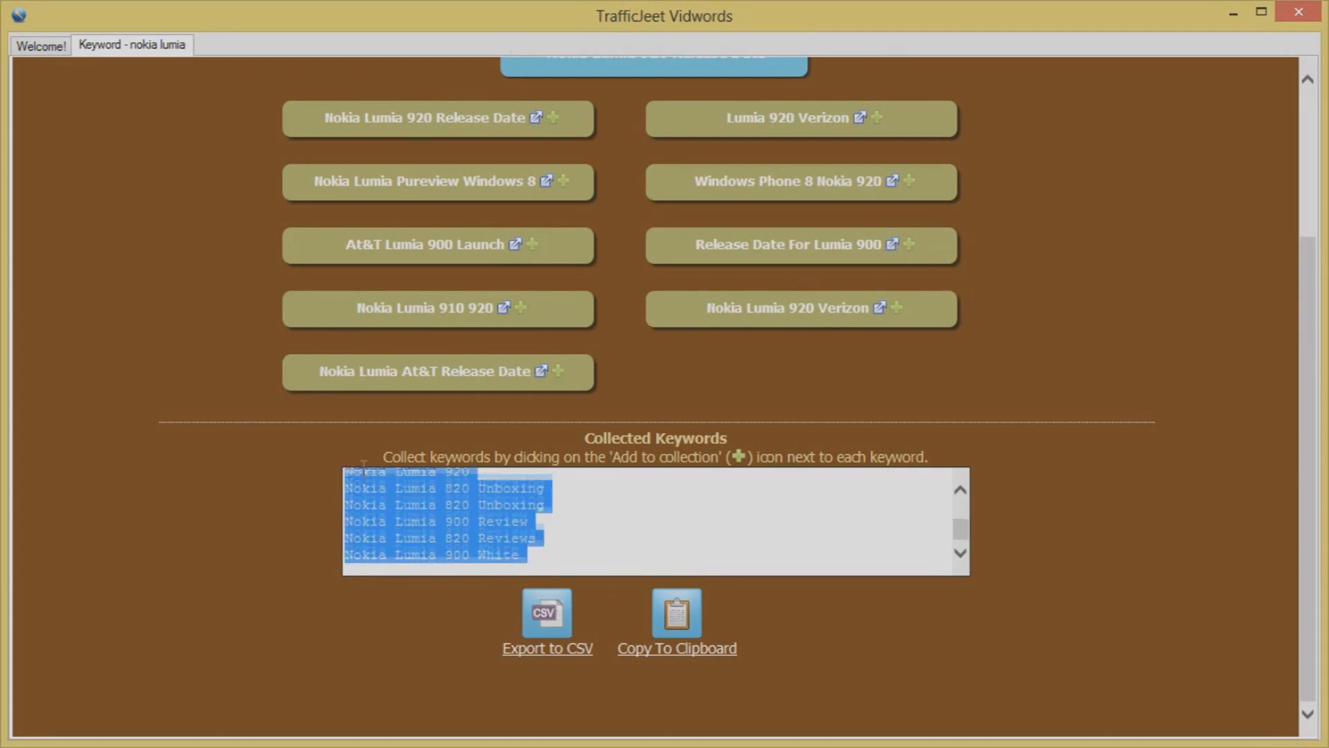
{"action": "left_click", "coordinate": [495, 536]}
{"action": "scroll", "coordinate": [498, 536], "scroll_direction": "down", "scroll_amount": 1}
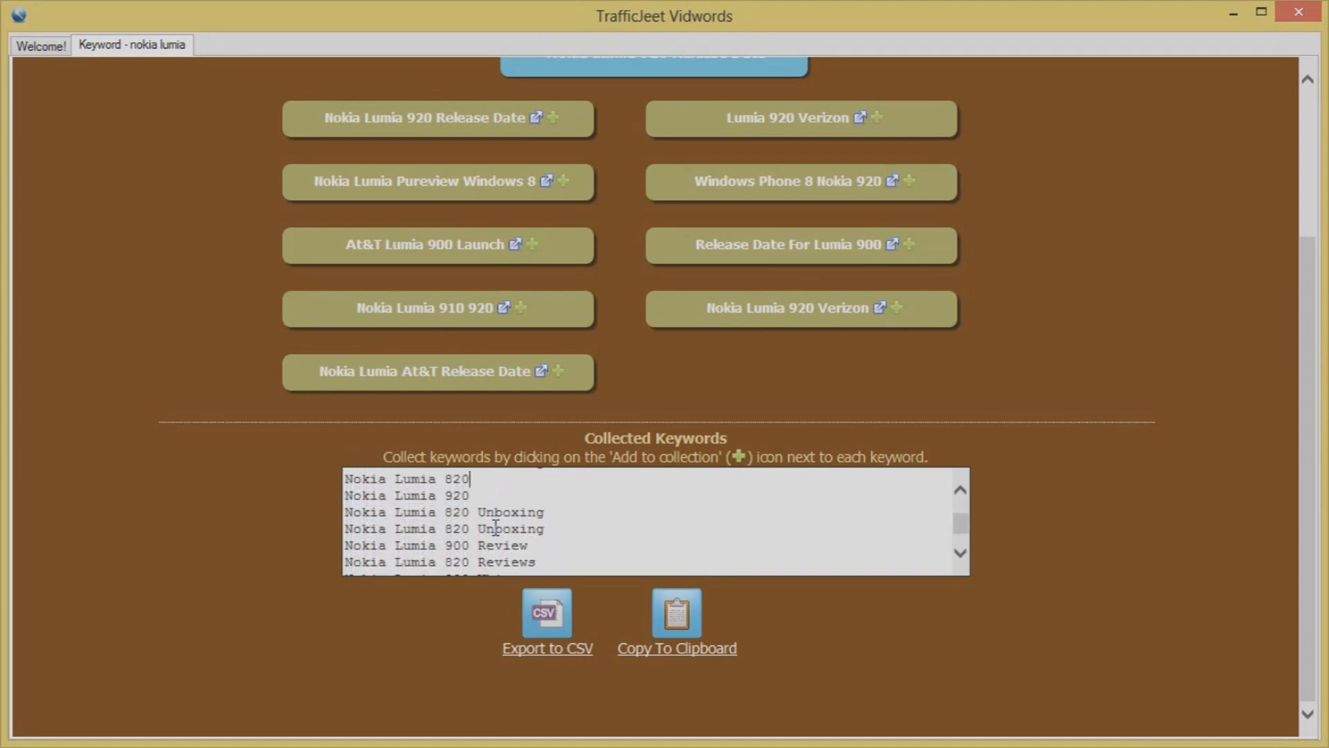
{"action": "scroll", "coordinate": [495, 533], "scroll_direction": "down", "scroll_amount": 1}
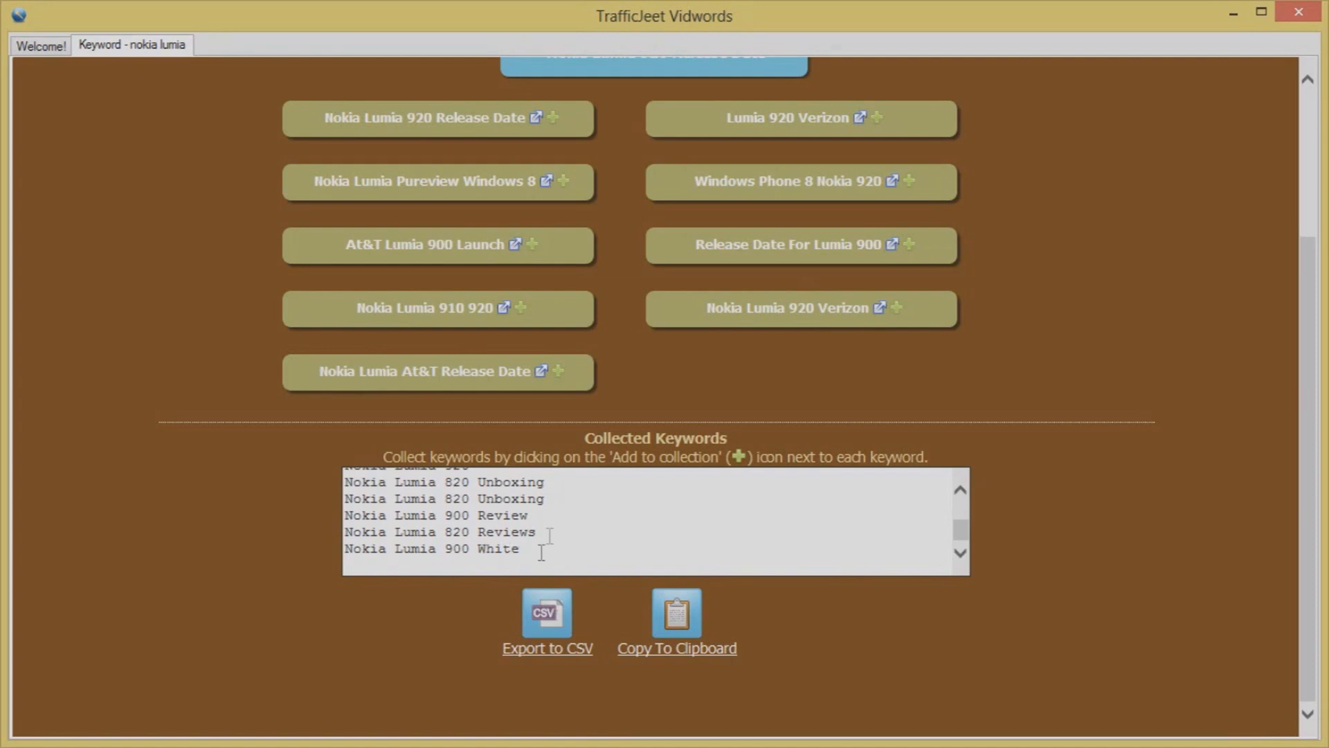
{"action": "left_click_drag", "start_coordinate": [547, 530], "coordinate": [341, 515]}
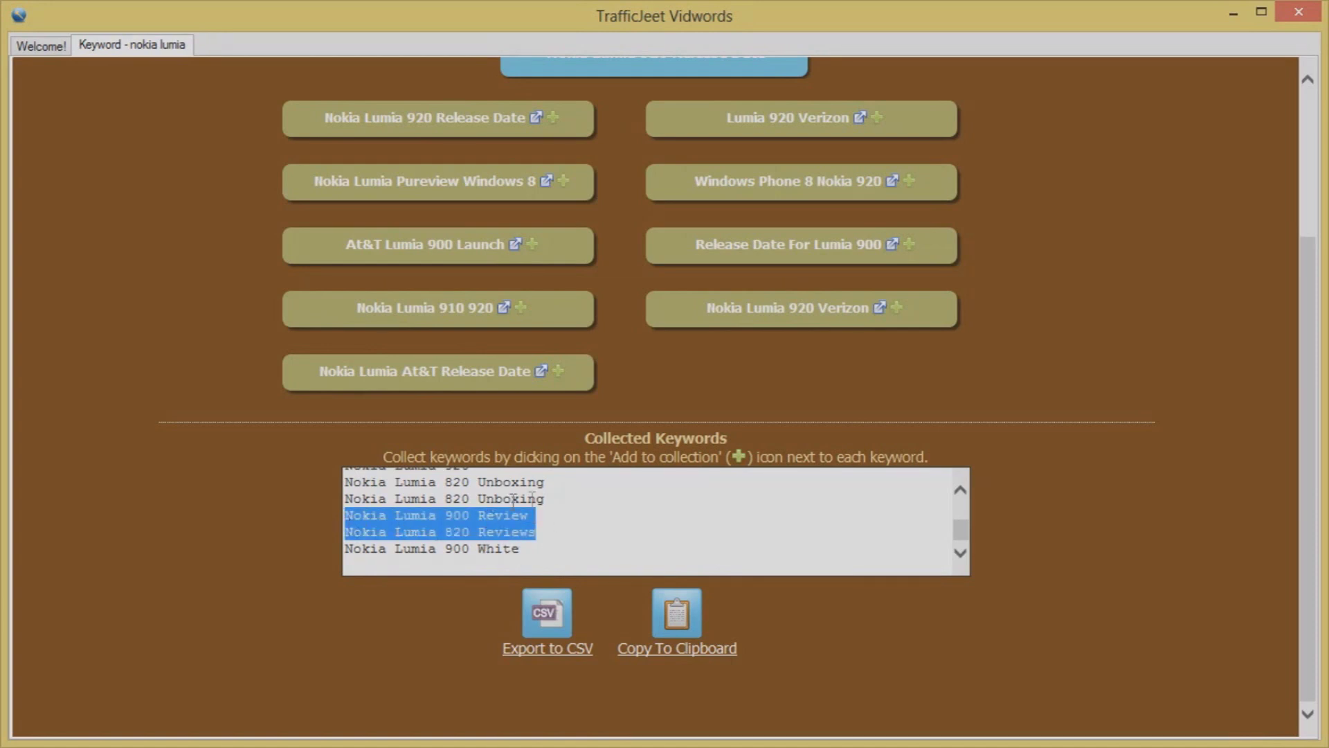
{"action": "mouse_move", "coordinate": [438, 524]}
{"action": "left_mouse_down"}
{"action": "mouse_move", "coordinate": [426, 502]}
{"action": "mouse_move", "coordinate": [483, 499]}
{"action": "left_mouse_up"}
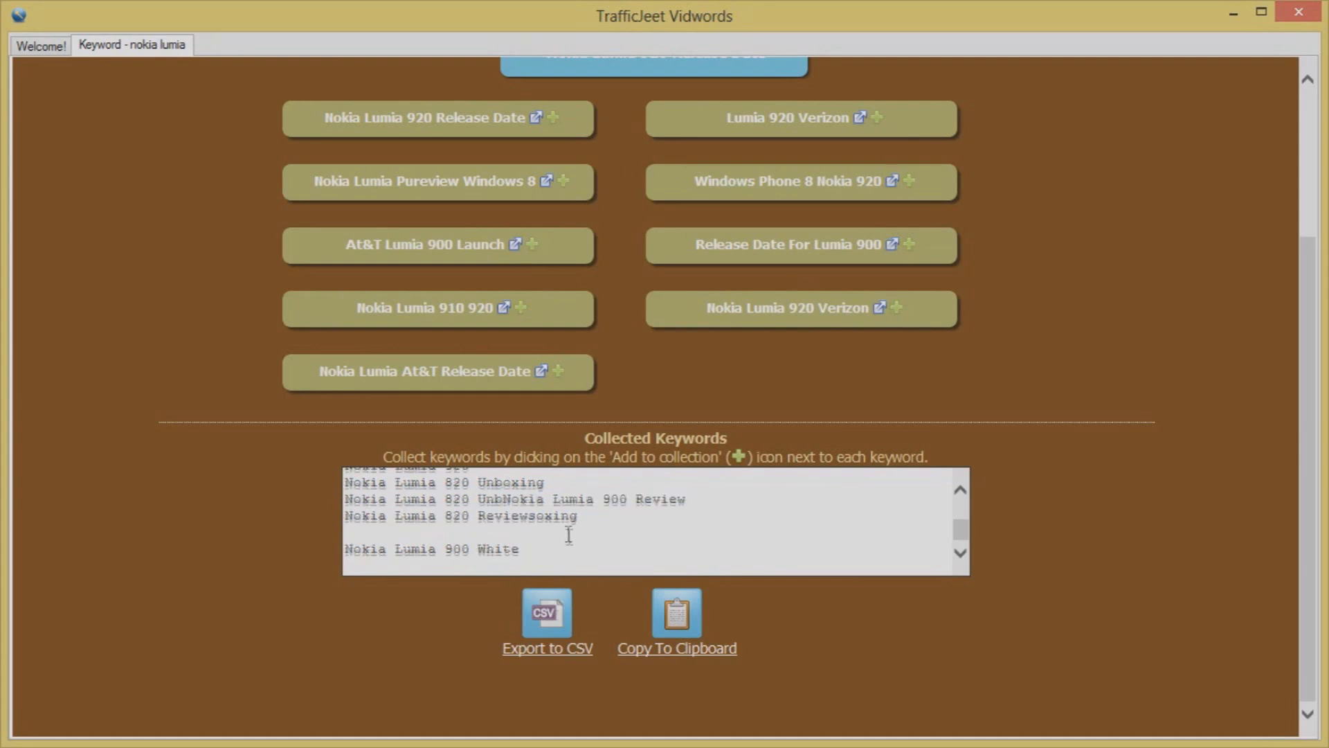
{"action": "scroll", "coordinate": [564, 534], "scroll_direction": "up", "scroll_amount": 2}
{"action": "scroll", "coordinate": [568, 544], "scroll_direction": "up", "scroll_amount": 3}
{"action": "scroll", "coordinate": [770, 476], "scroll_direction": "down", "scroll_amount": 3}
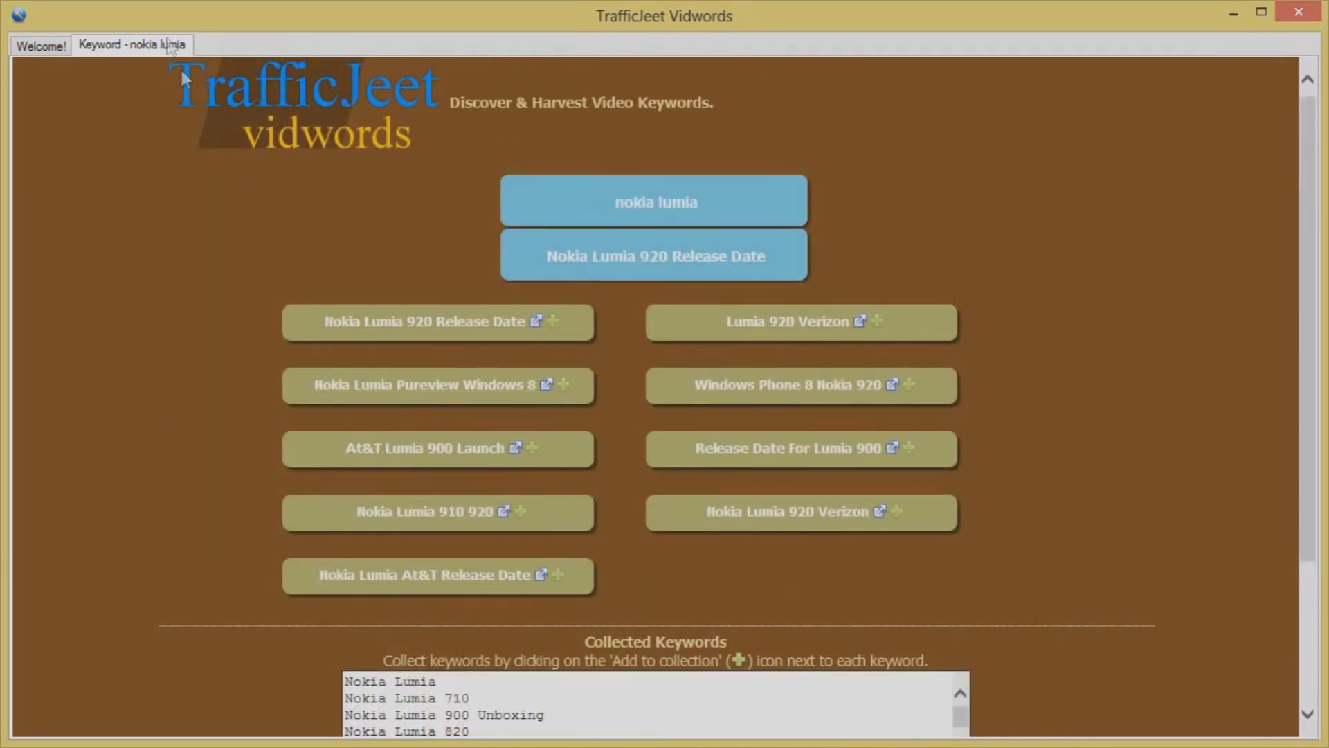
Close the keyword results and harvest 'nokia lumia' with a 150-keyword limit.
{"action": "double_click", "coordinate": [155, 46]}
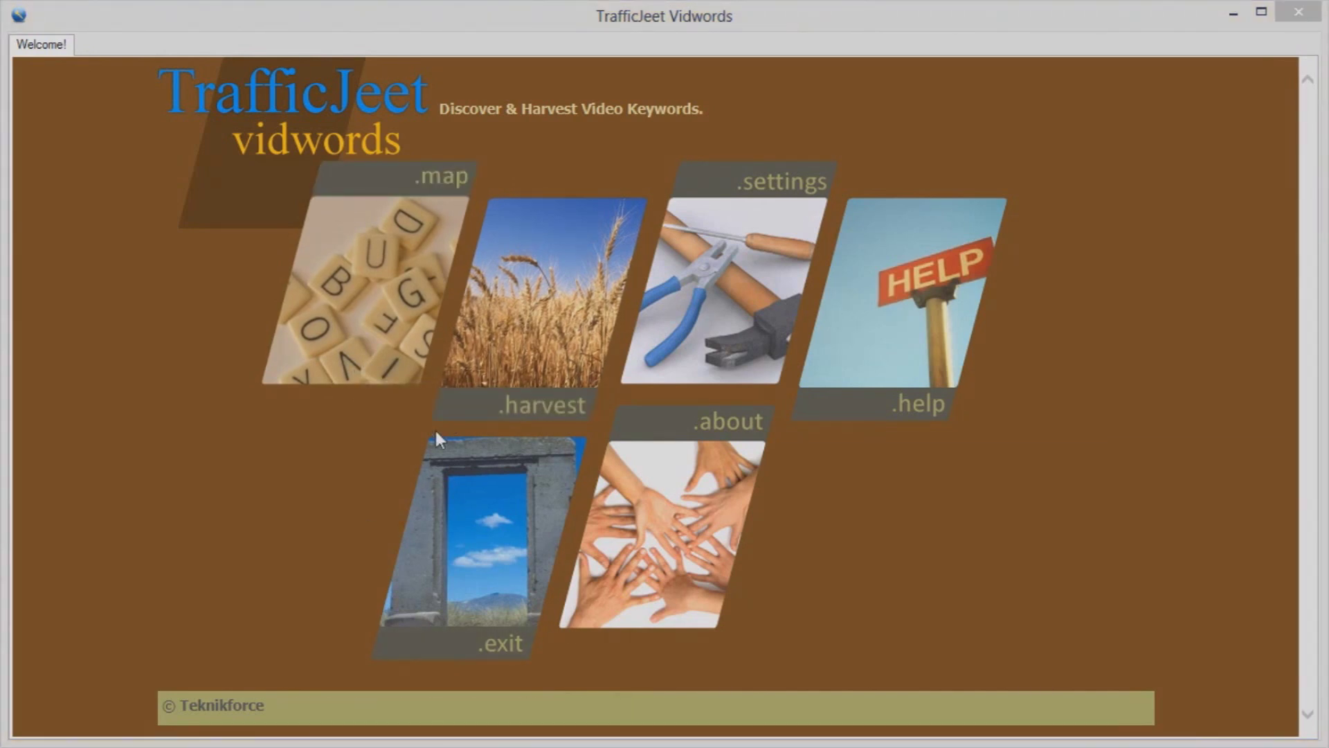
{"action": "left_click", "coordinate": [528, 339]}
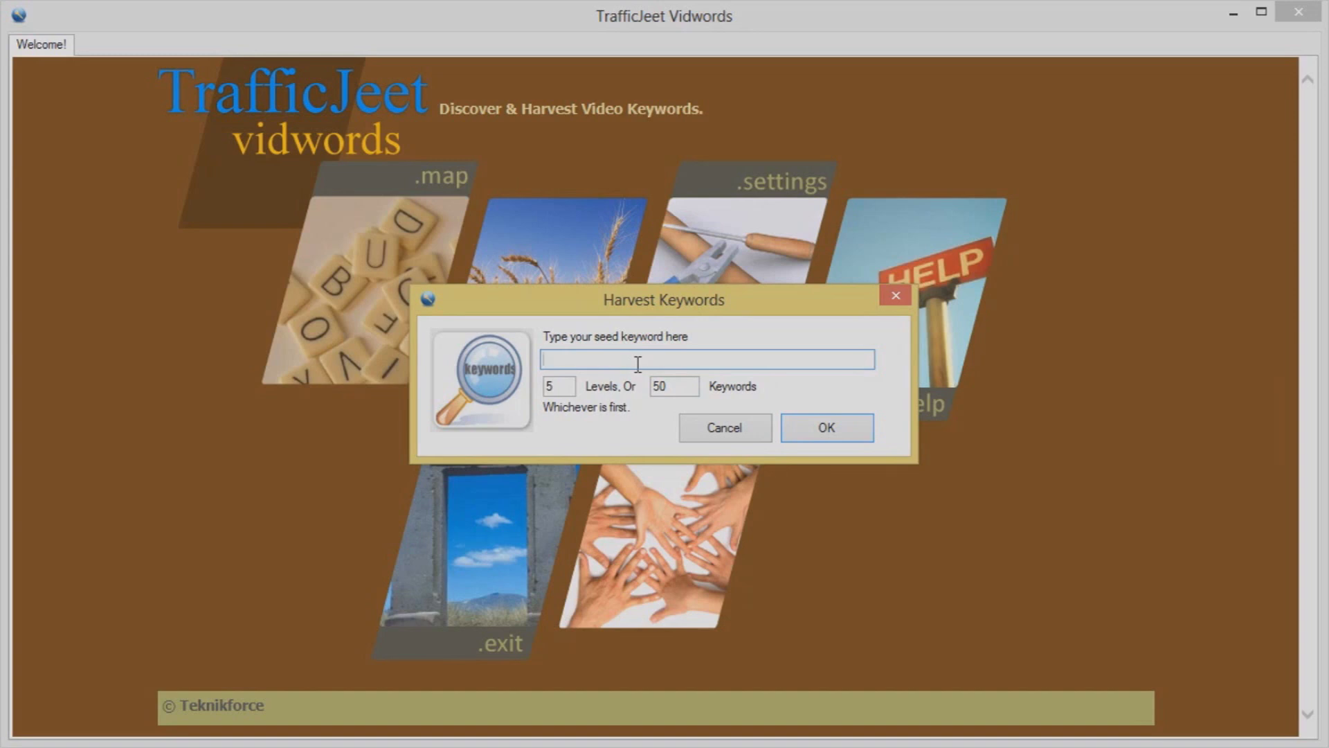
{"action": "type", "text": "no"}
{"action": "type", "text": "kia m"}
{"action": "key", "text": "BackSpace"}
{"action": "type", "text": "lumia"}
{"action": "double_click", "coordinate": [661, 386]}
{"action": "type", "text": "15"}
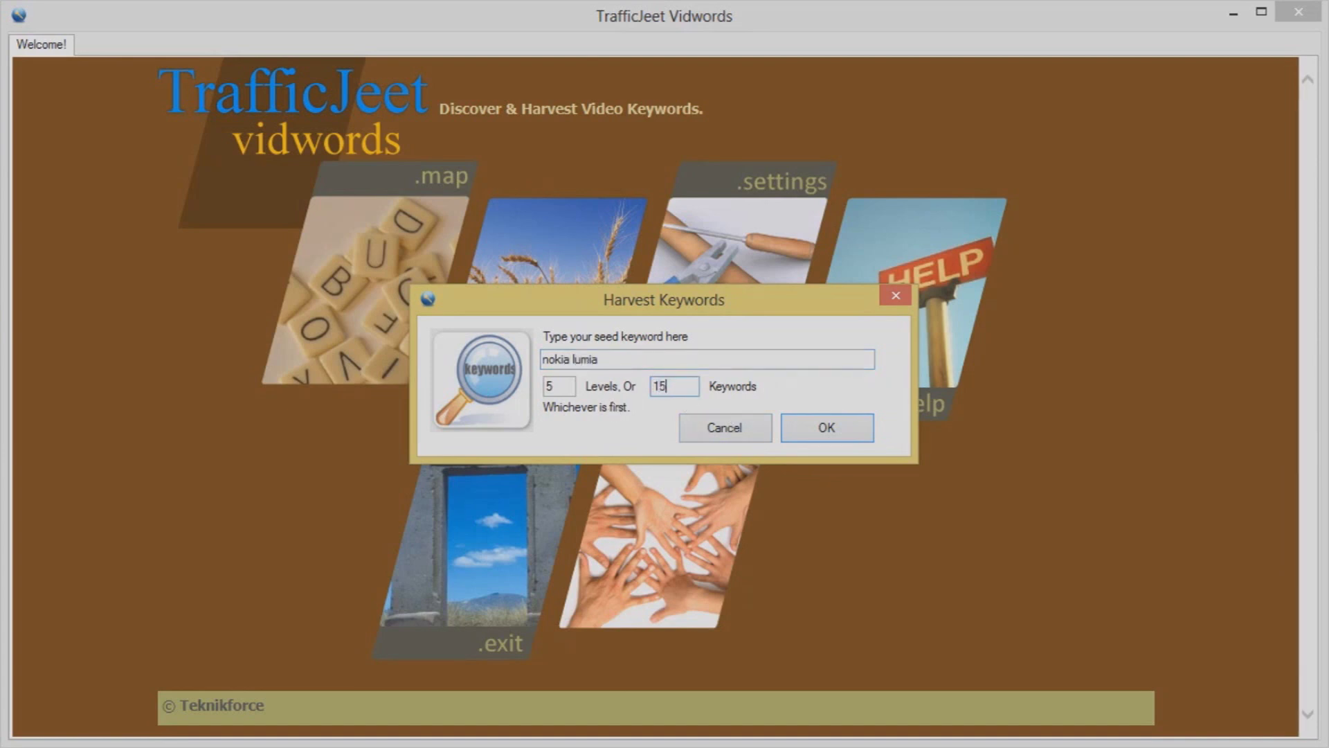
{"action": "type", "text": "0"}
{"action": "left_click", "coordinate": [869, 435]}
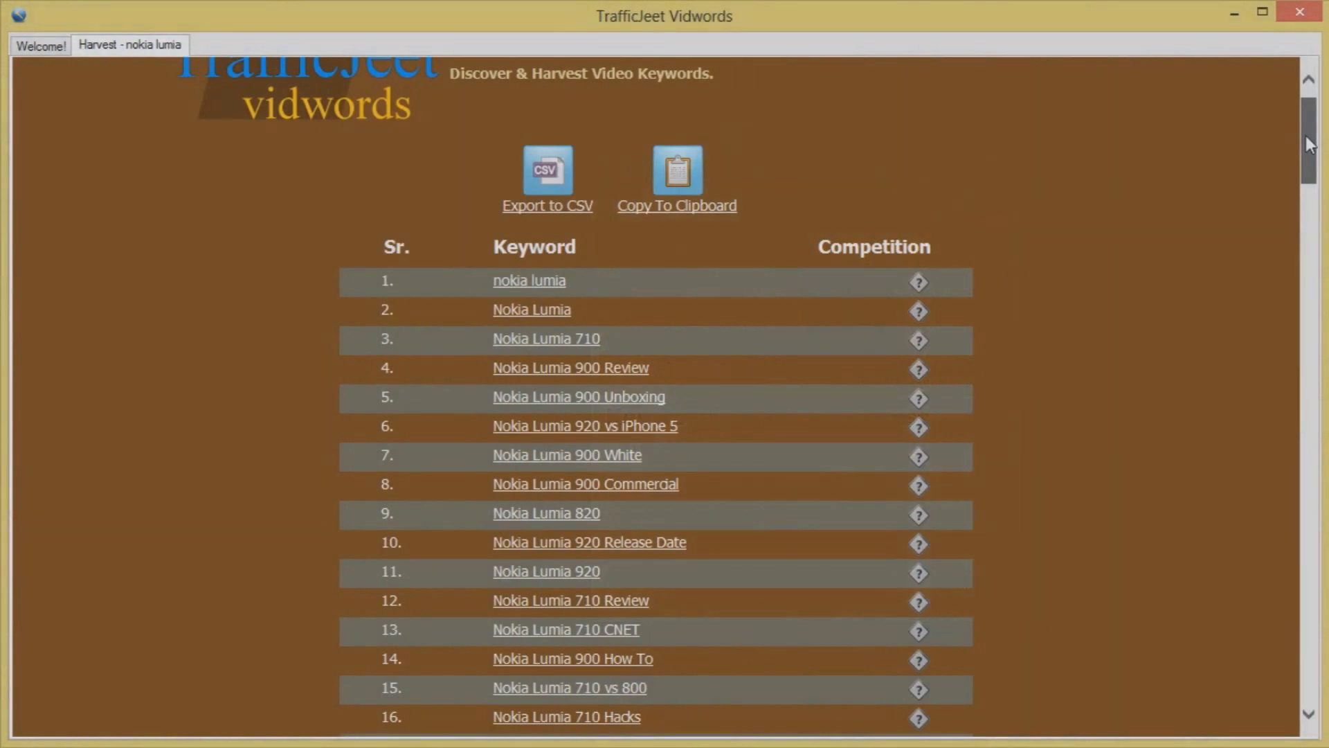
Let the nokia lumia harvest finish at 151 keywords, adjusting the table scrollbar.
{"action": "mouse_move", "coordinate": [1309, 144]}
{"action": "left_mouse_down"}
{"action": "mouse_move", "coordinate": [1301, 678]}
{"action": "mouse_move", "coordinate": [1292, 129]}
{"action": "left_mouse_up"}
Scroll down through the harvested nokia lumia keyword table.
{"action": "scroll", "coordinate": [677, 377], "scroll_direction": "down", "scroll_amount": 3}
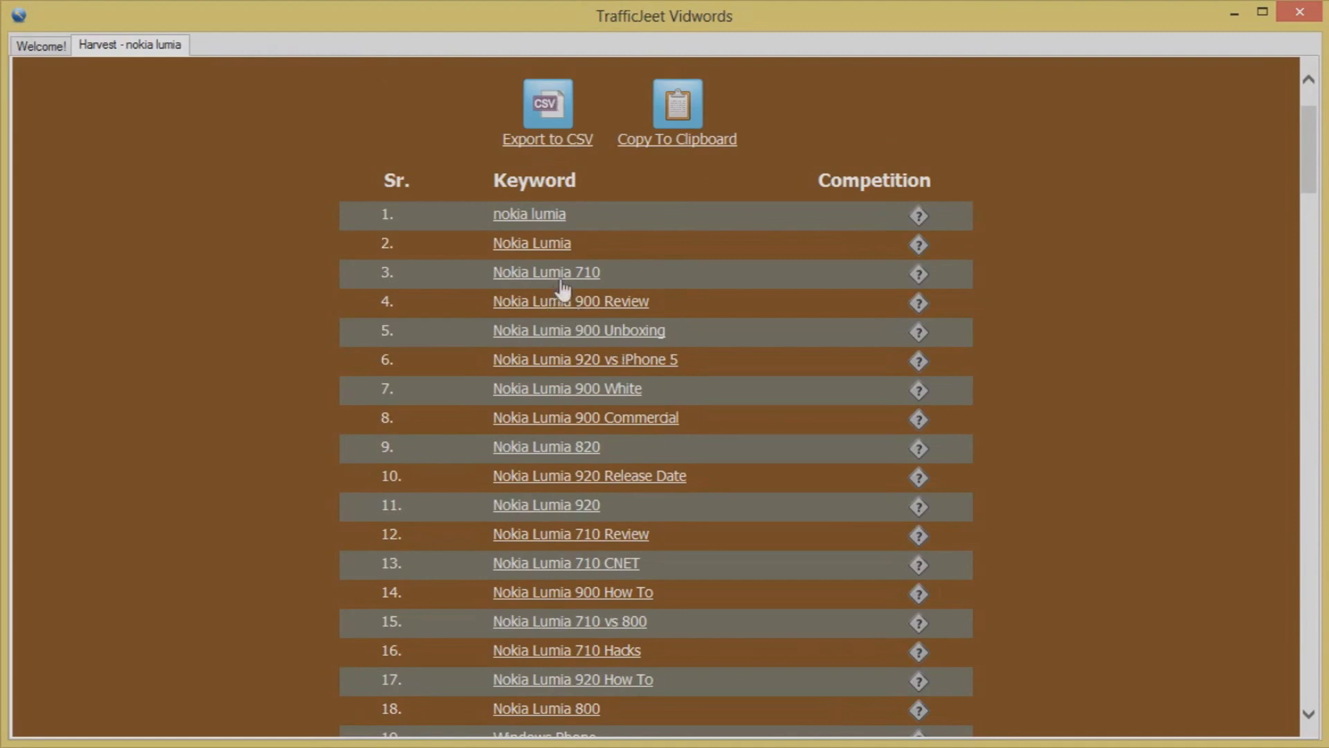
{"action": "scroll", "coordinate": [661, 374], "scroll_direction": "down", "scroll_amount": 3}
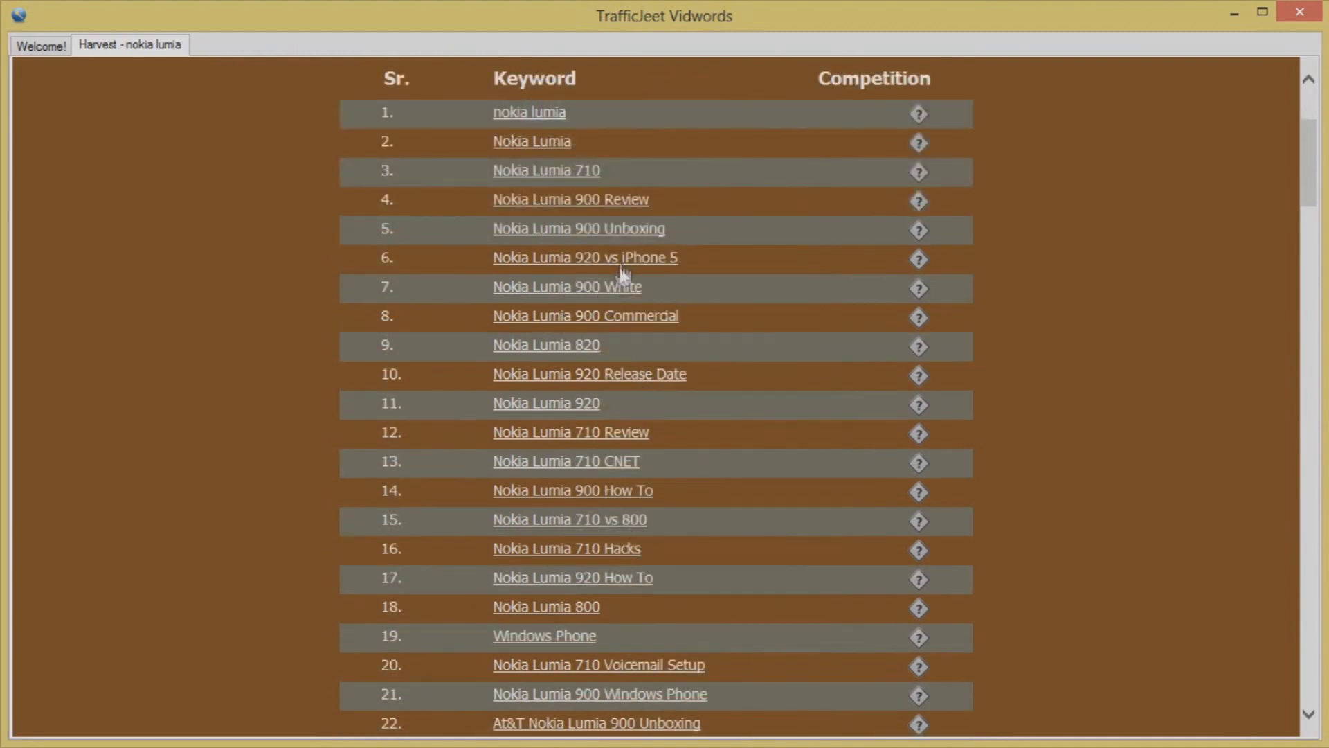
{"action": "scroll", "coordinate": [605, 325], "scroll_direction": "down", "scroll_amount": 3}
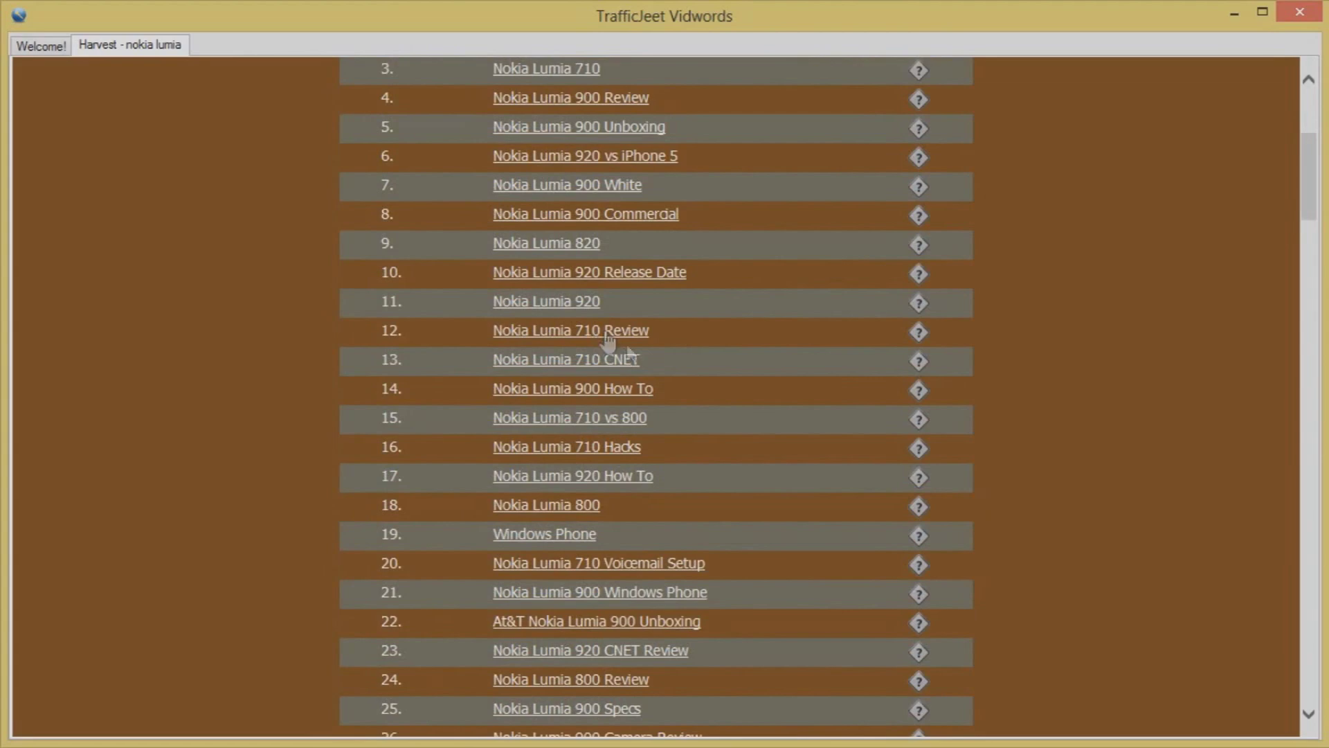
{"action": "scroll", "coordinate": [654, 370], "scroll_direction": "down", "scroll_amount": 3}
{"action": "scroll", "coordinate": [595, 374], "scroll_direction": "down", "scroll_amount": 3}
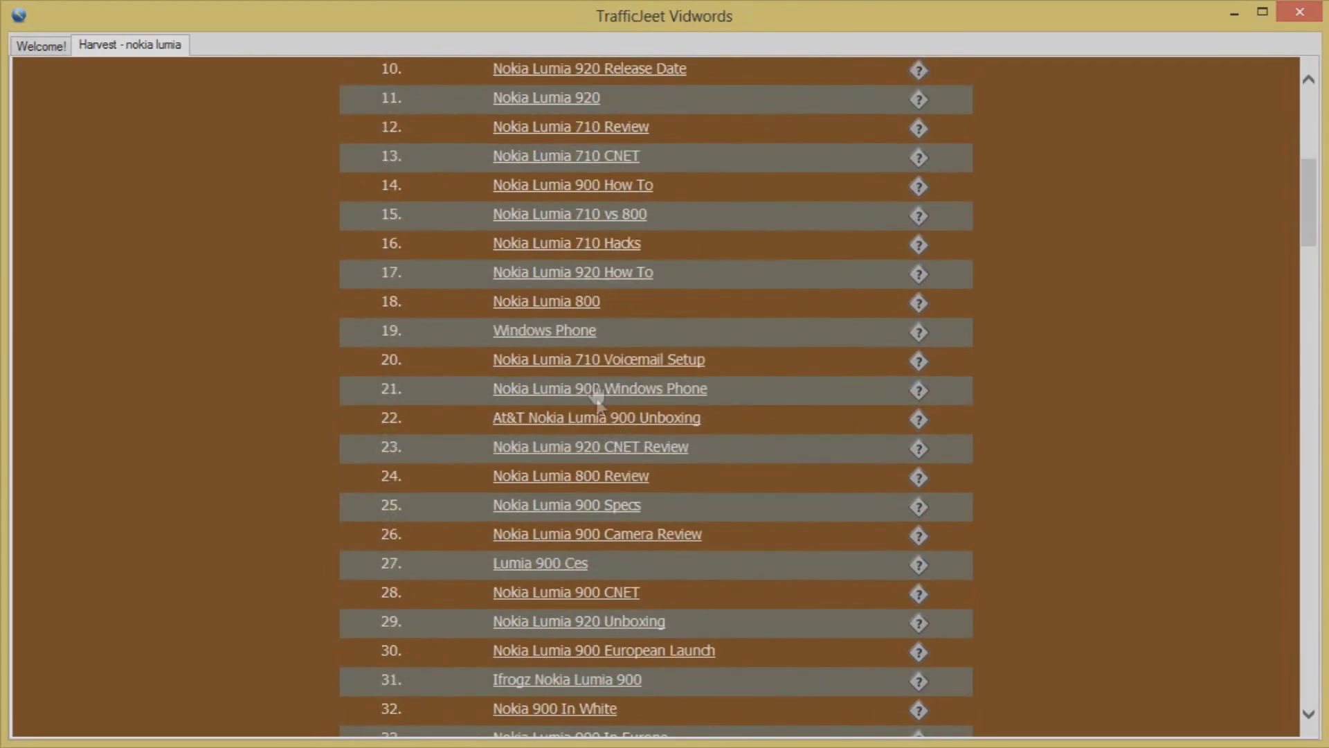
{"action": "scroll", "coordinate": [593, 389], "scroll_direction": "down", "scroll_amount": 3}
{"action": "scroll", "coordinate": [554, 416], "scroll_direction": "down", "scroll_amount": 6}
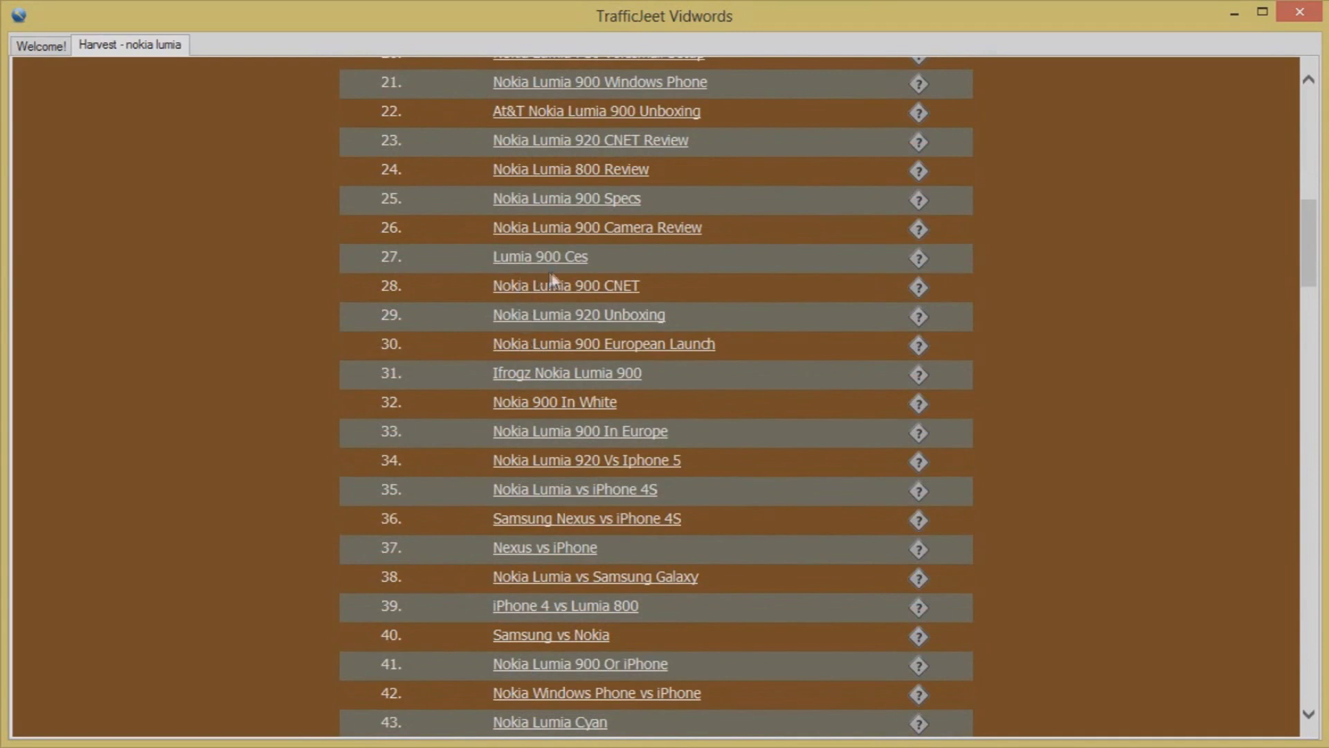
{"action": "scroll", "coordinate": [613, 409], "scroll_direction": "down", "scroll_amount": 3}
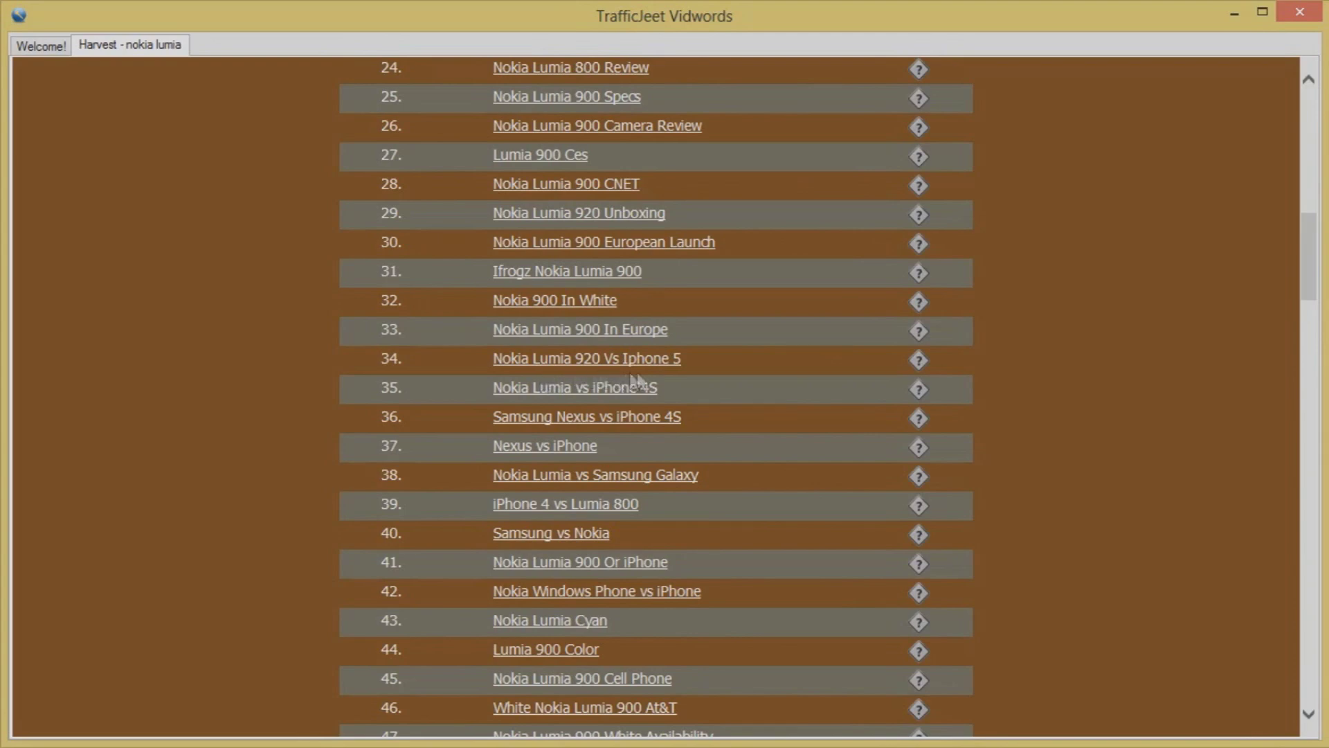
{"action": "scroll", "coordinate": [636, 380], "scroll_direction": "down", "scroll_amount": 3}
{"action": "scroll", "coordinate": [668, 381], "scroll_direction": "down", "scroll_amount": 5}
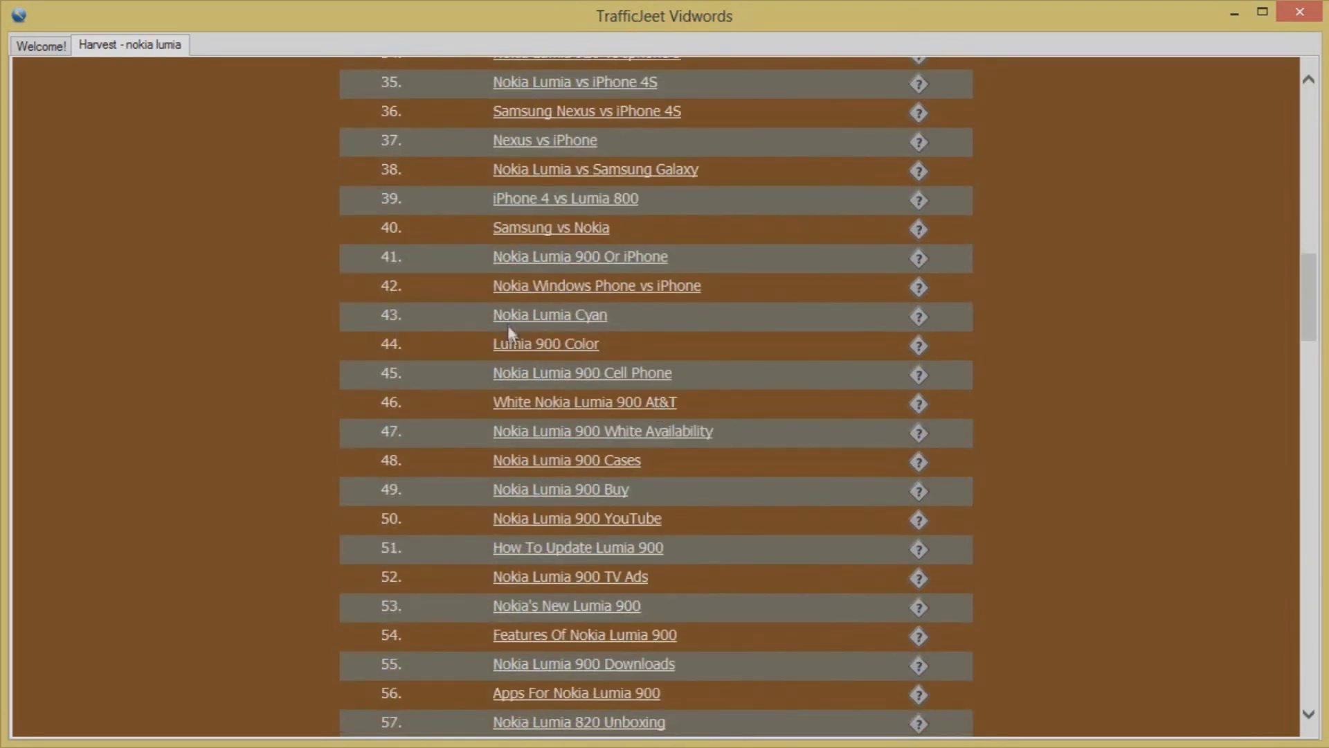
{"action": "scroll", "coordinate": [609, 346], "scroll_direction": "down", "scroll_amount": 2}
{"action": "scroll", "coordinate": [615, 353], "scroll_direction": "down", "scroll_amount": 2}
{"action": "scroll", "coordinate": [614, 362], "scroll_direction": "down", "scroll_amount": 3}
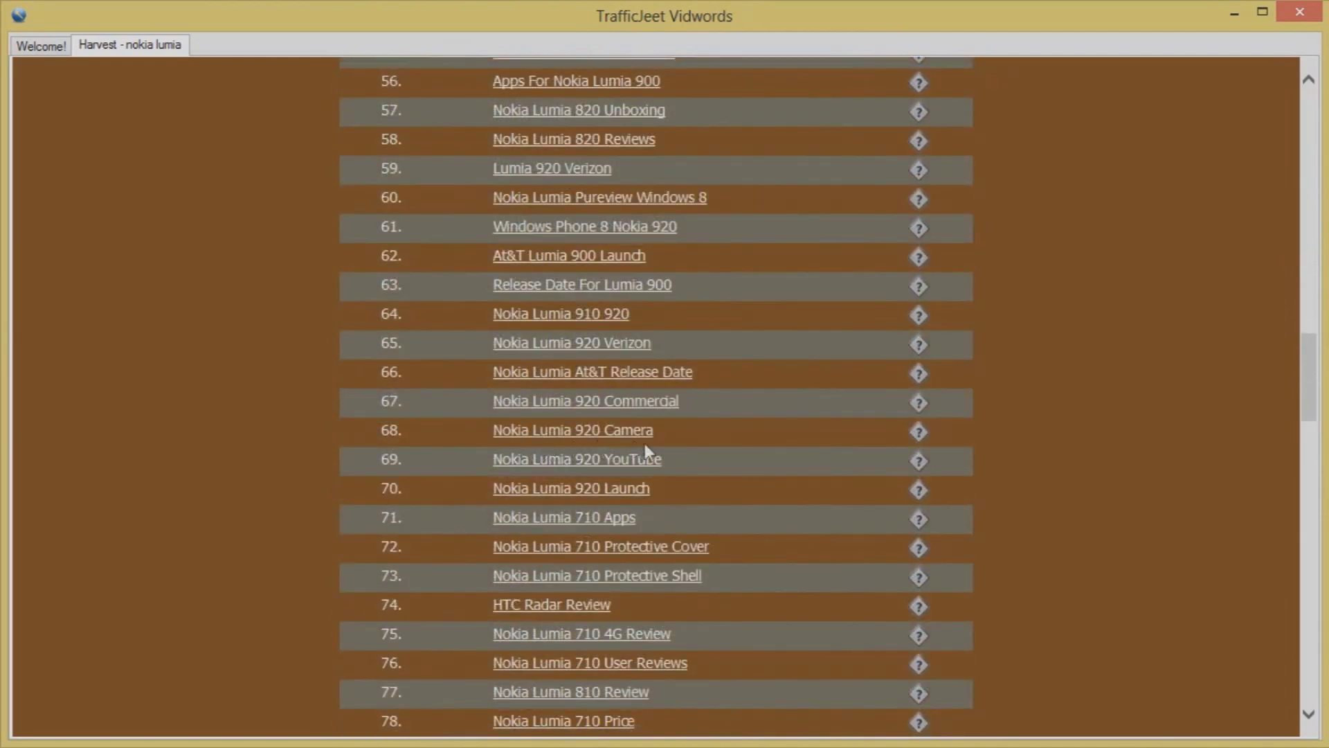
{"action": "scroll", "coordinate": [623, 443], "scroll_direction": "down", "scroll_amount": 1}
{"action": "scroll", "coordinate": [641, 455], "scroll_direction": "down", "scroll_amount": 2}
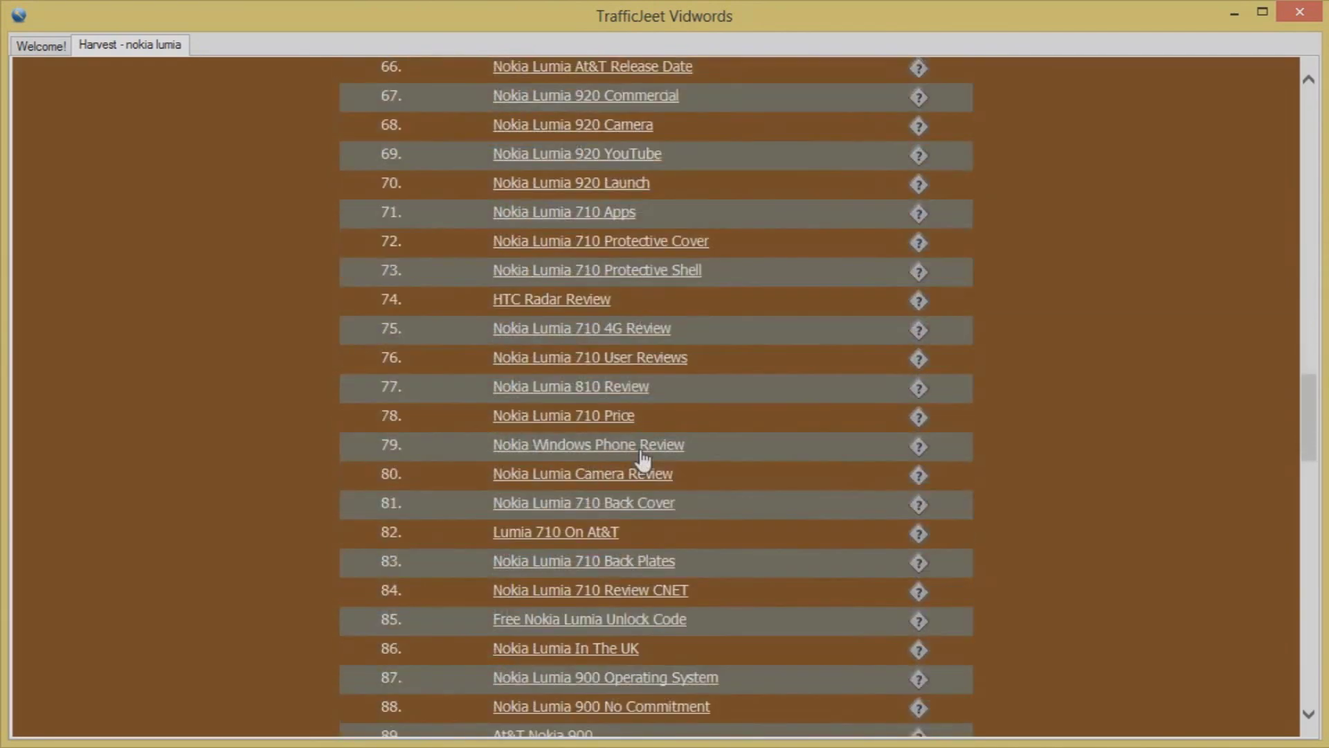
{"action": "scroll", "coordinate": [641, 462], "scroll_direction": "down", "scroll_amount": 1}
{"action": "scroll", "coordinate": [630, 464], "scroll_direction": "down", "scroll_amount": 1}
{"action": "scroll", "coordinate": [621, 443], "scroll_direction": "down", "scroll_amount": 1}
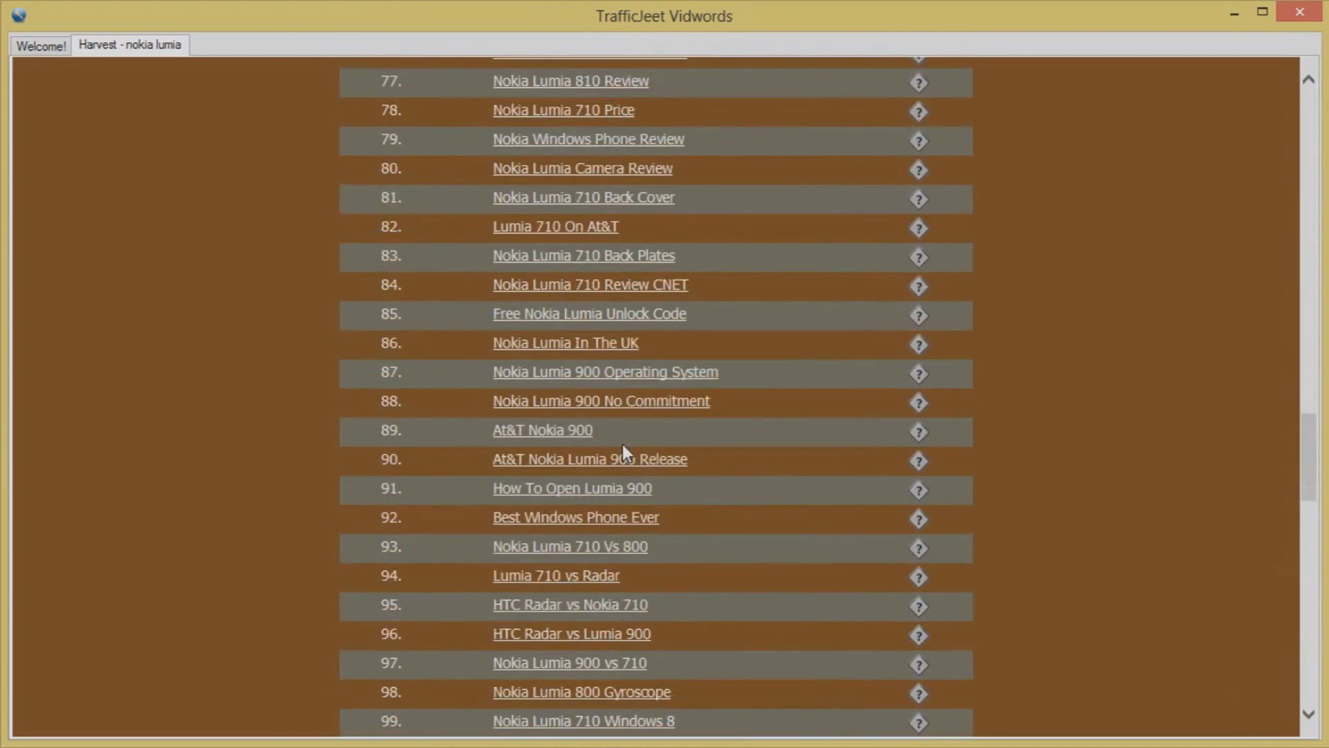
{"action": "scroll", "coordinate": [621, 443], "scroll_direction": "down", "scroll_amount": 2}
{"action": "scroll", "coordinate": [623, 443], "scroll_direction": "down", "scroll_amount": 5}
{"action": "scroll", "coordinate": [623, 445], "scroll_direction": "down", "scroll_amount": 4}
{"action": "scroll", "coordinate": [623, 445], "scroll_direction": "down", "scroll_amount": 2}
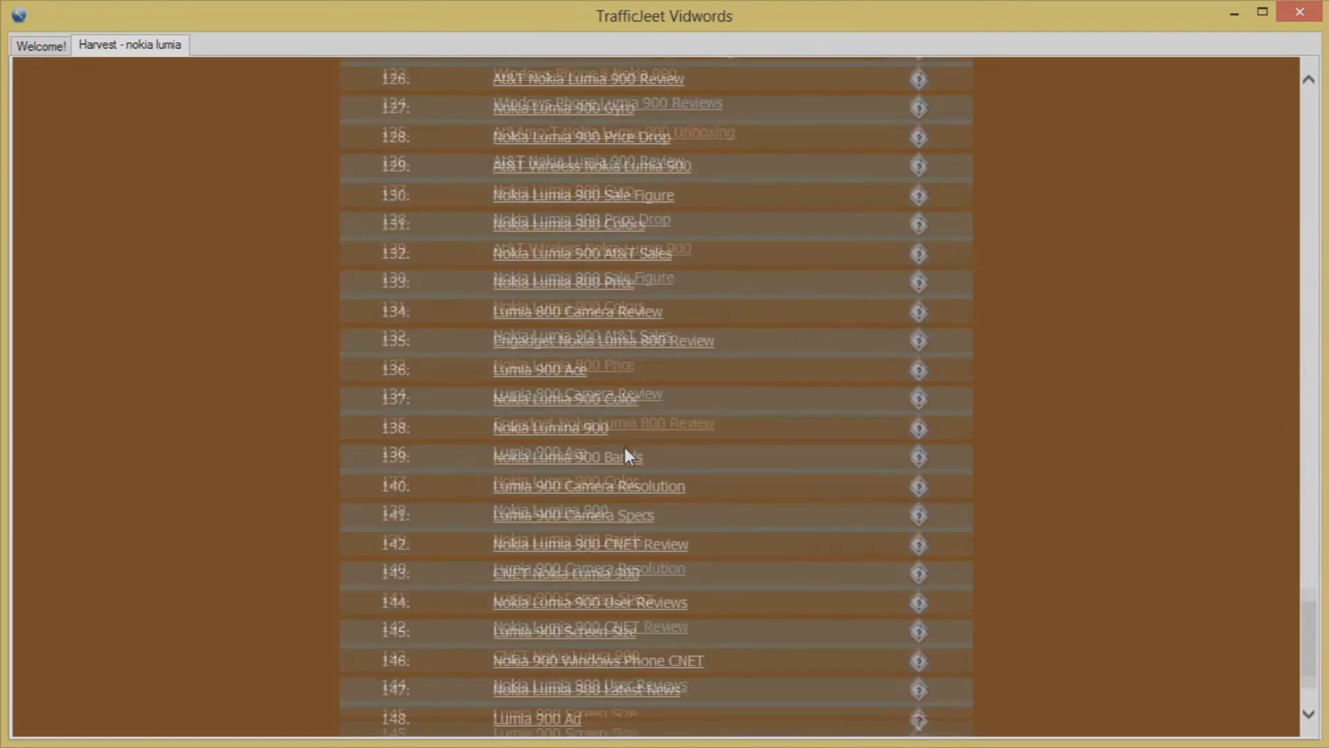
{"action": "scroll", "coordinate": [626, 448], "scroll_direction": "down", "scroll_amount": 1}
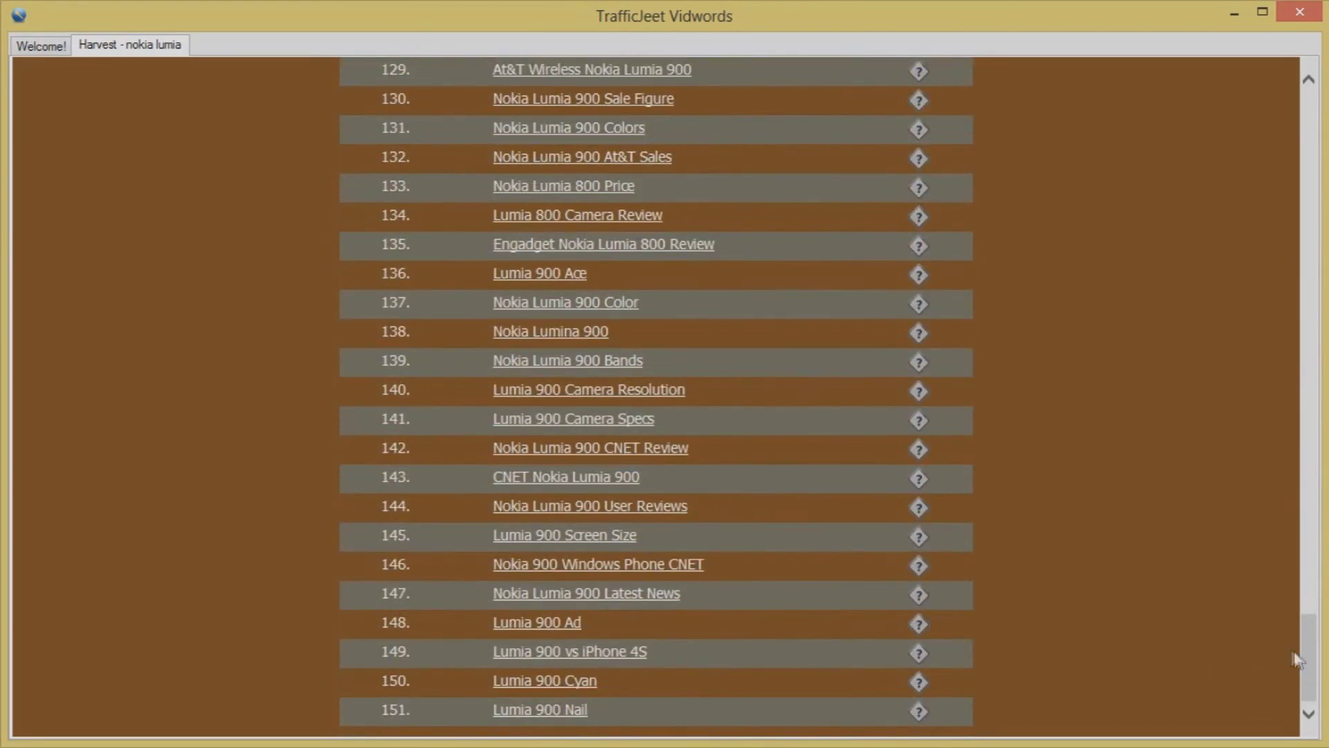
Return to the top of the table and reveal competition for Nokia Lumia 710 Review.
{"action": "left_click_drag", "start_coordinate": [1301, 665], "coordinate": [1315, 670]}
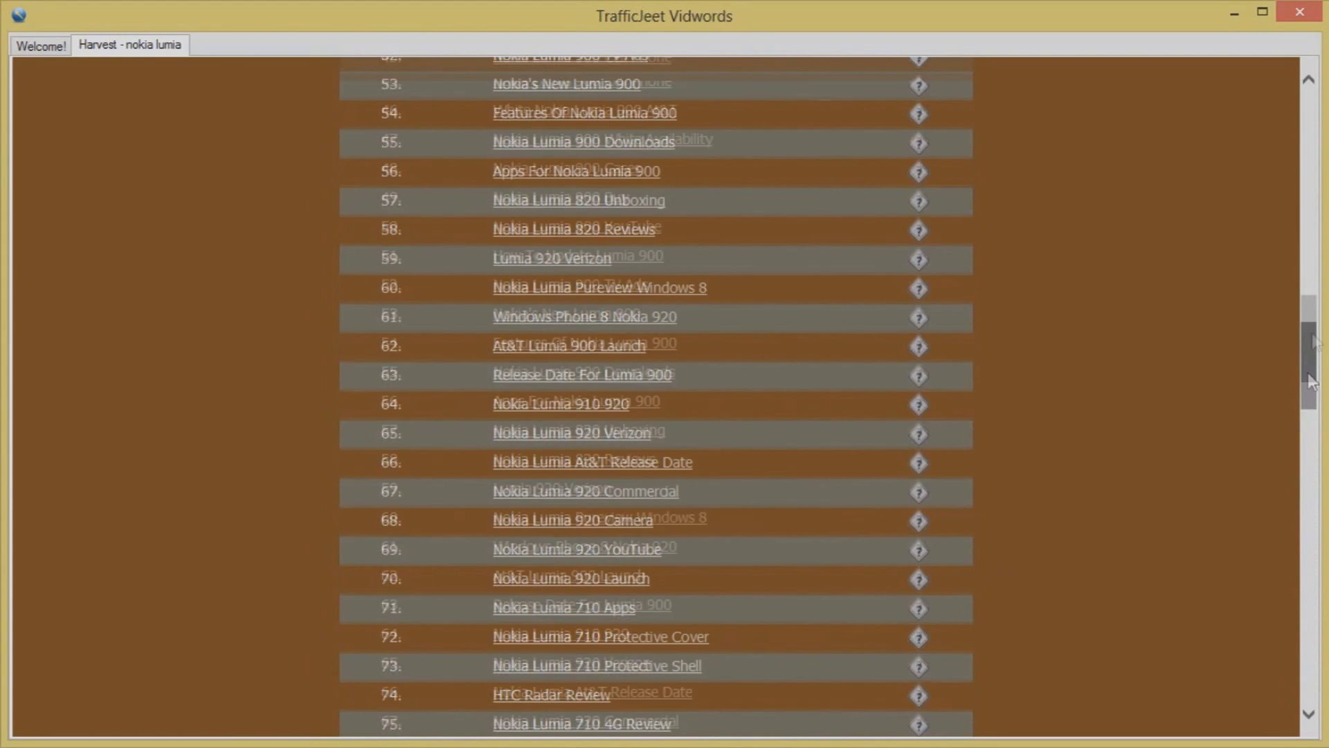
{"action": "left_click_drag", "start_coordinate": [1315, 671], "coordinate": [1315, 150]}
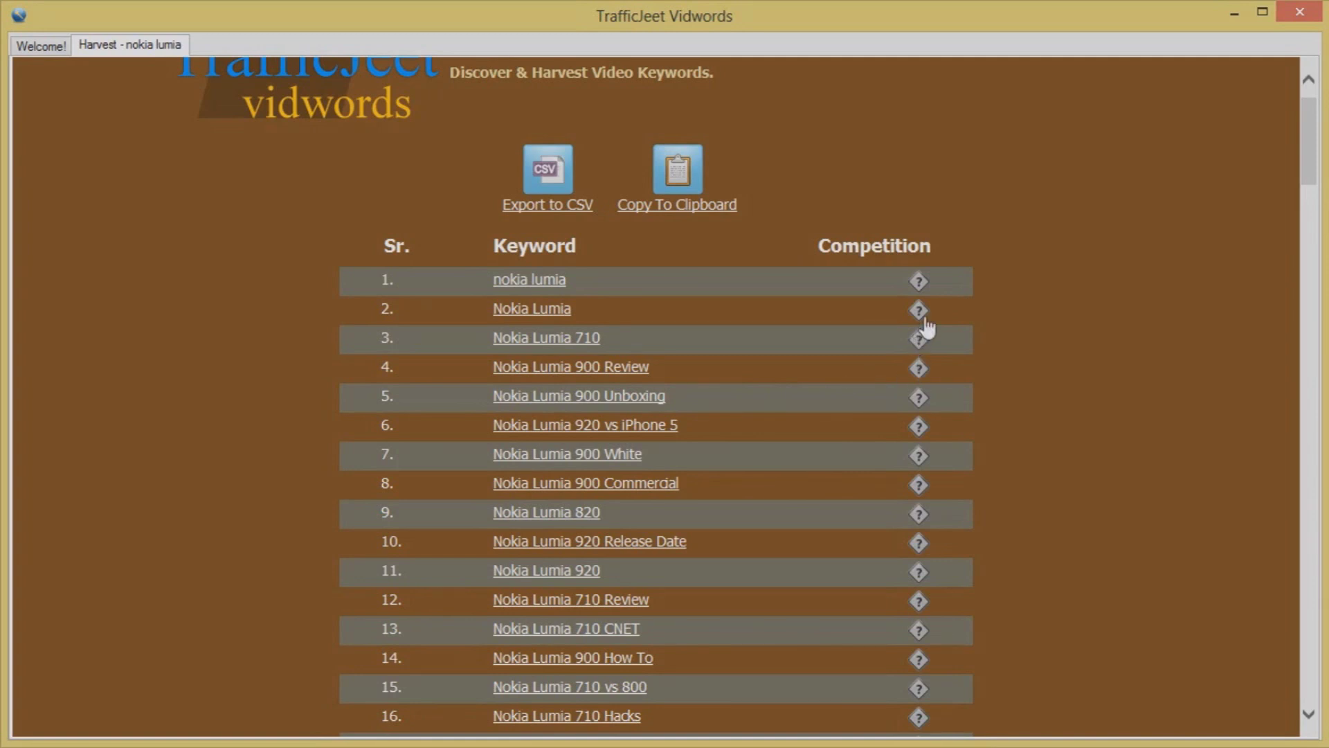
{"action": "scroll", "coordinate": [974, 389], "scroll_direction": "down", "scroll_amount": 3}
{"action": "scroll", "coordinate": [975, 391], "scroll_direction": "down", "scroll_amount": 3}
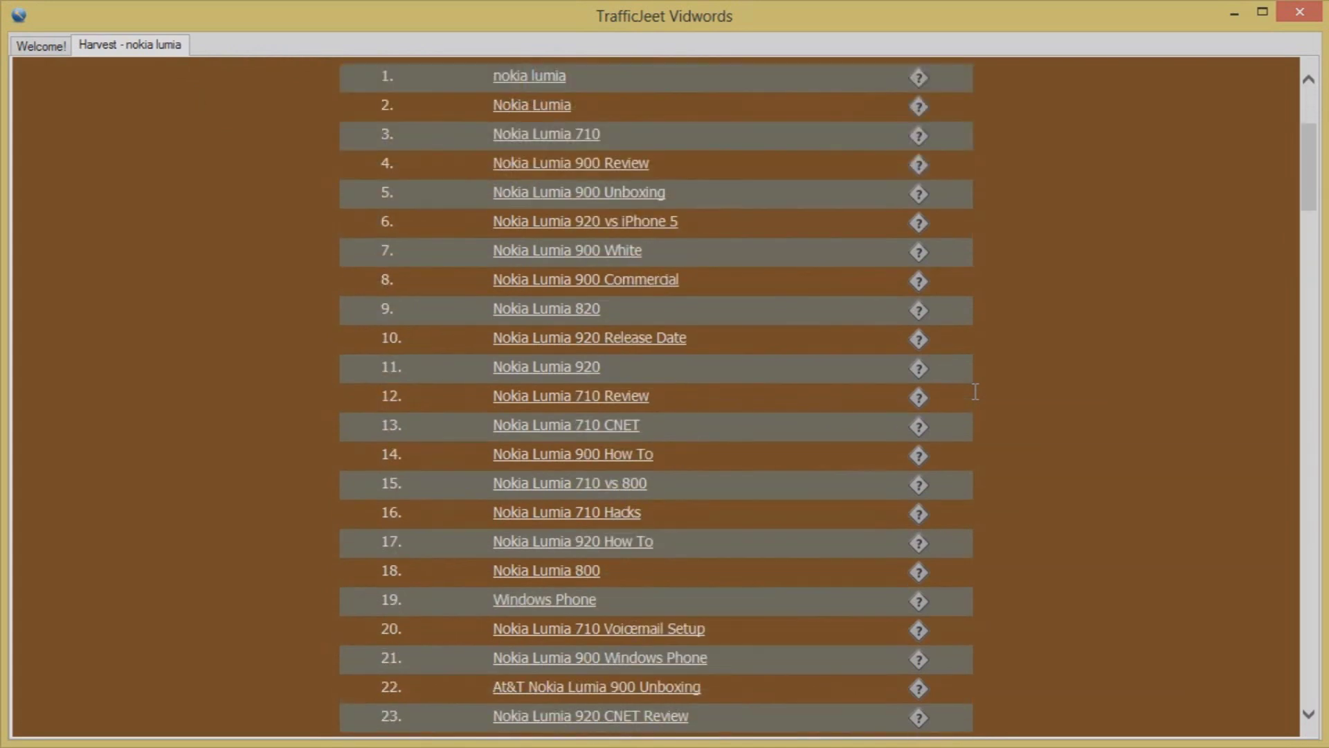
{"action": "scroll", "coordinate": [975, 391], "scroll_direction": "down", "scroll_amount": 3}
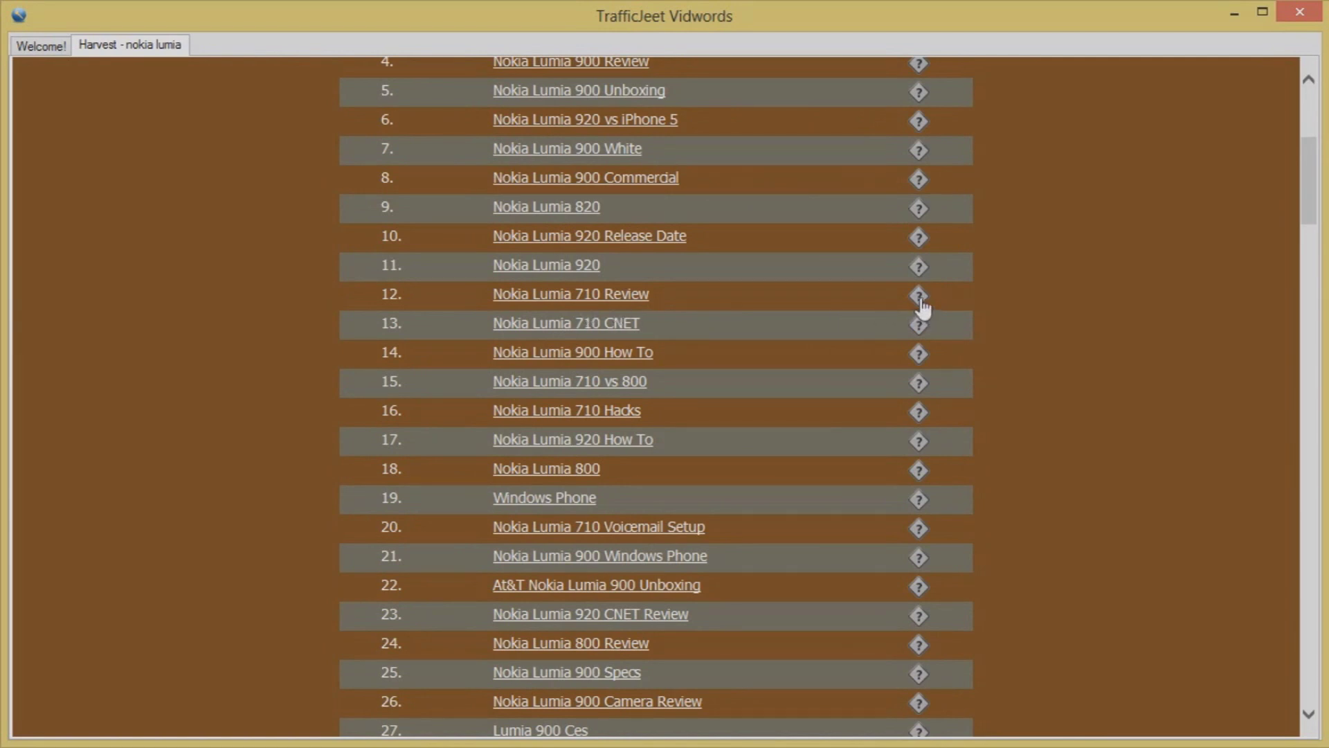
{"action": "left_click", "coordinate": [919, 298]}
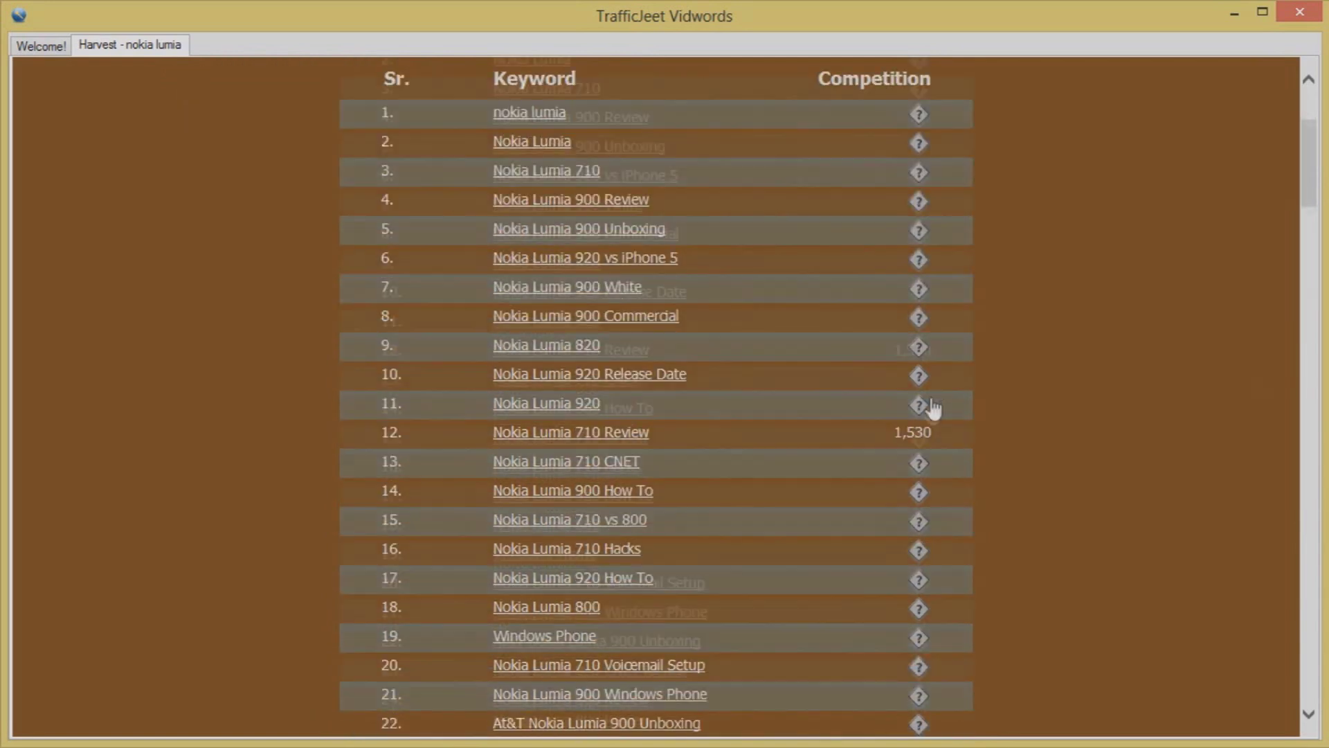
Reveal Nokia Lumia 920's competition (23,000) and inspect the 710 Review row's 1,530 value.
{"action": "scroll", "coordinate": [929, 406], "scroll_direction": "down", "scroll_amount": 4}
{"action": "left_click_drag", "start_coordinate": [894, 330], "coordinate": [926, 330]}
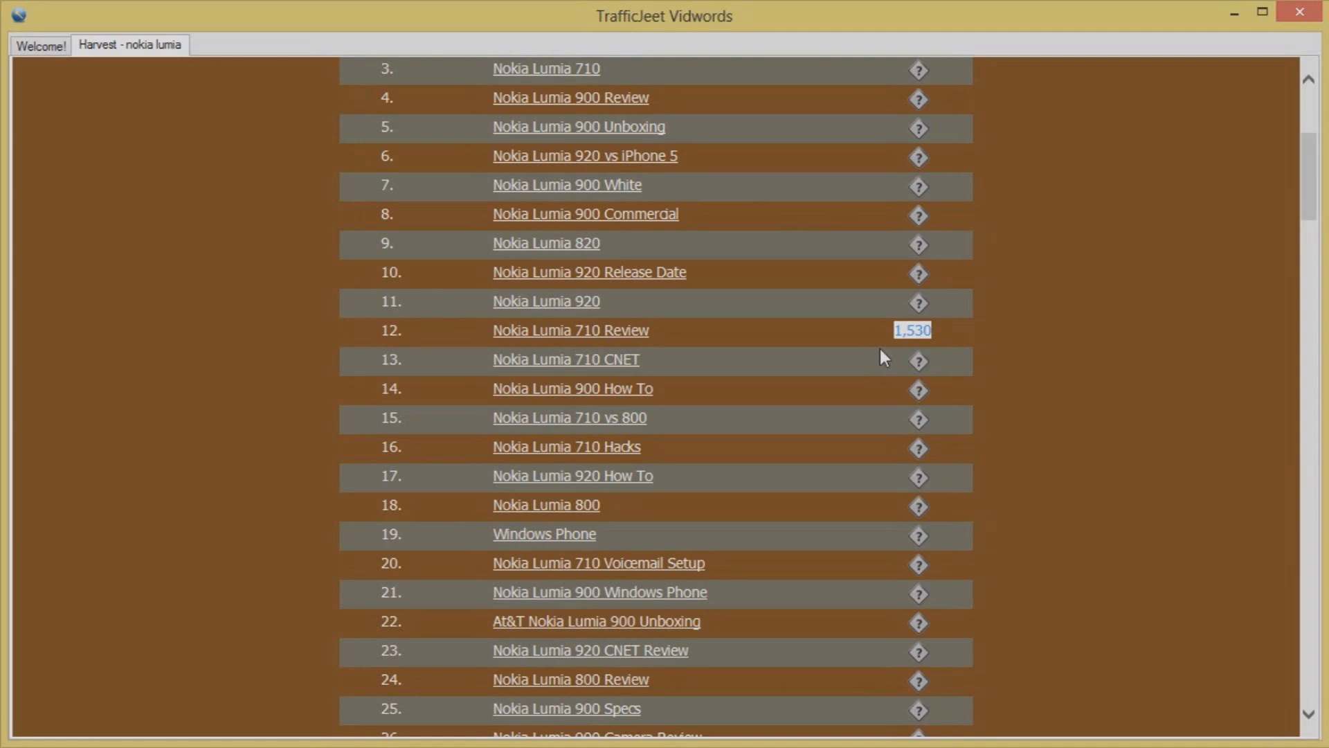
{"action": "left_click", "coordinate": [759, 346]}
{"action": "left_click", "coordinate": [917, 308]}
{"action": "left_click_drag", "start_coordinate": [886, 301], "coordinate": [931, 301]}
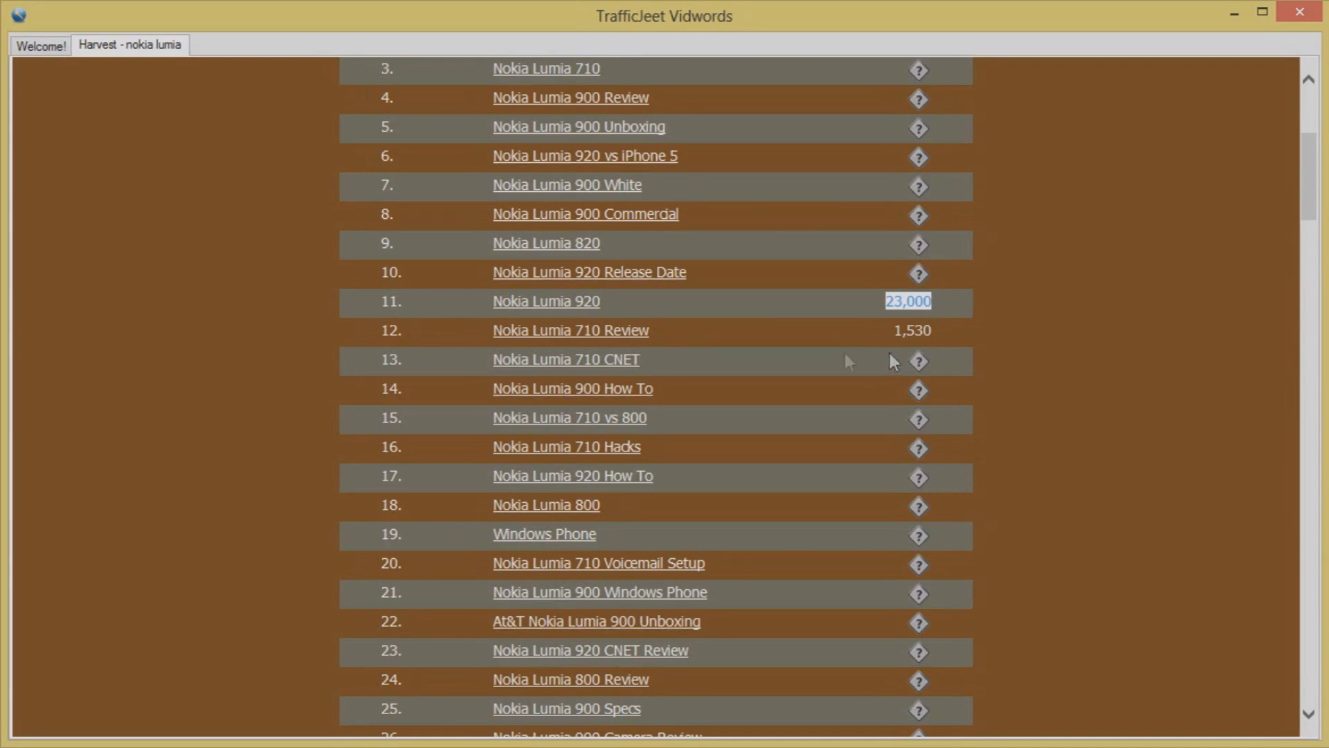
{"action": "left_click", "coordinate": [687, 331]}
{"action": "left_click_drag", "start_coordinate": [731, 336], "coordinate": [522, 334]}
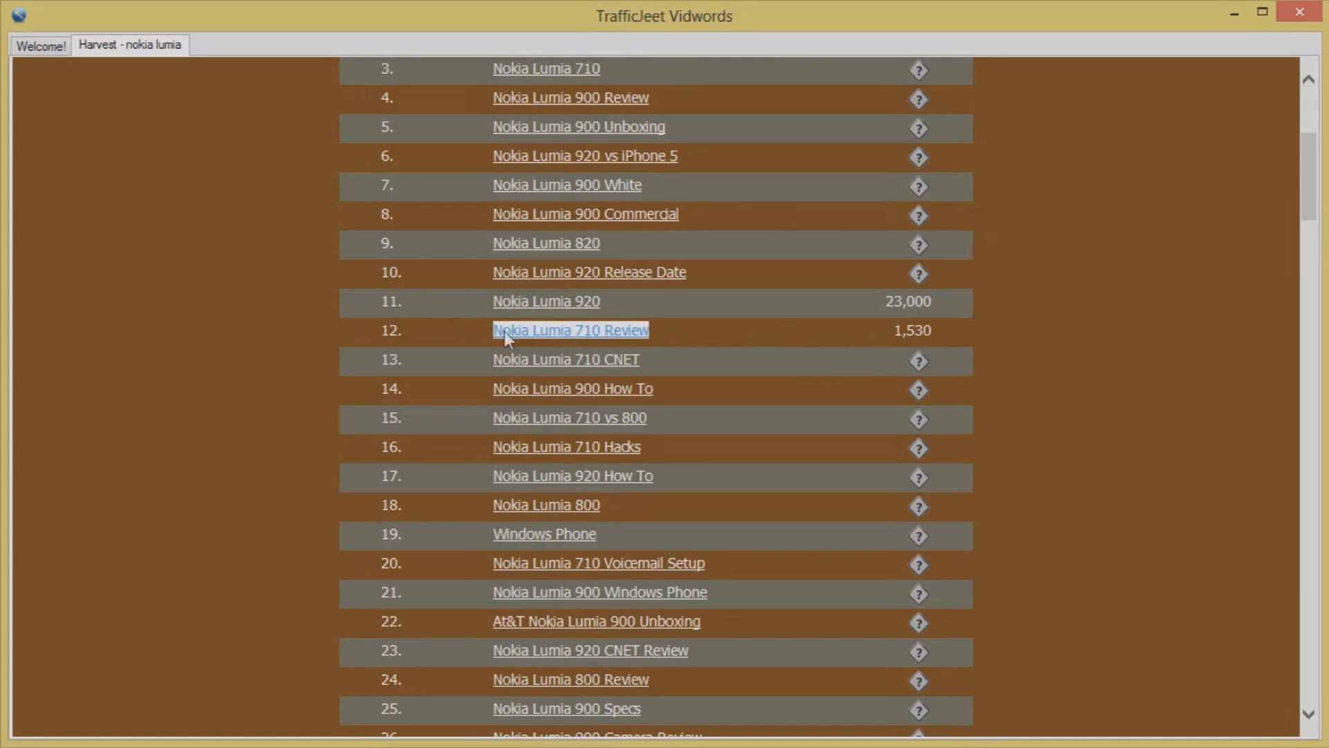
{"action": "left_click", "coordinate": [688, 344]}
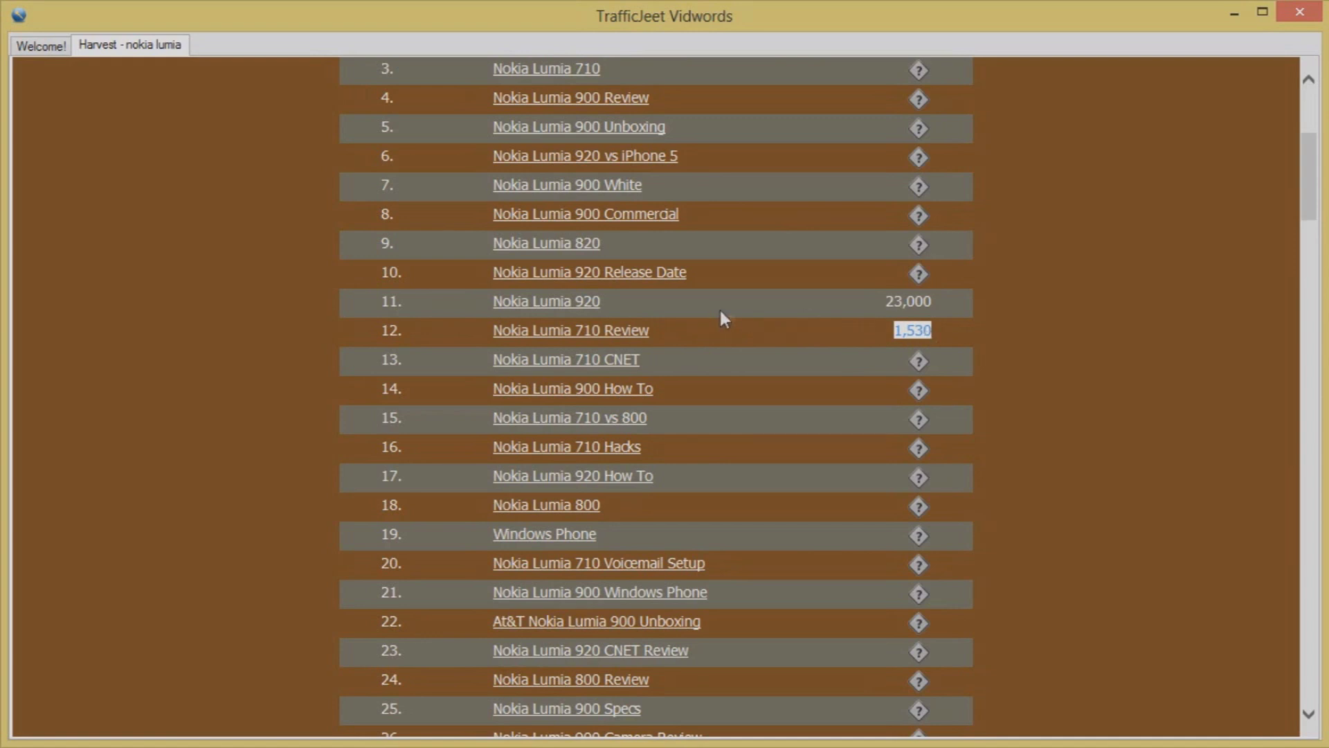
{"action": "left_click", "coordinate": [864, 313]}
Reveal competition for 920 Release Date, 820, 900 Commercial, rows 6–7, 900 Unboxing and 900 Review.
{"action": "left_click", "coordinate": [920, 269]}
{"action": "left_click", "coordinate": [919, 244]}
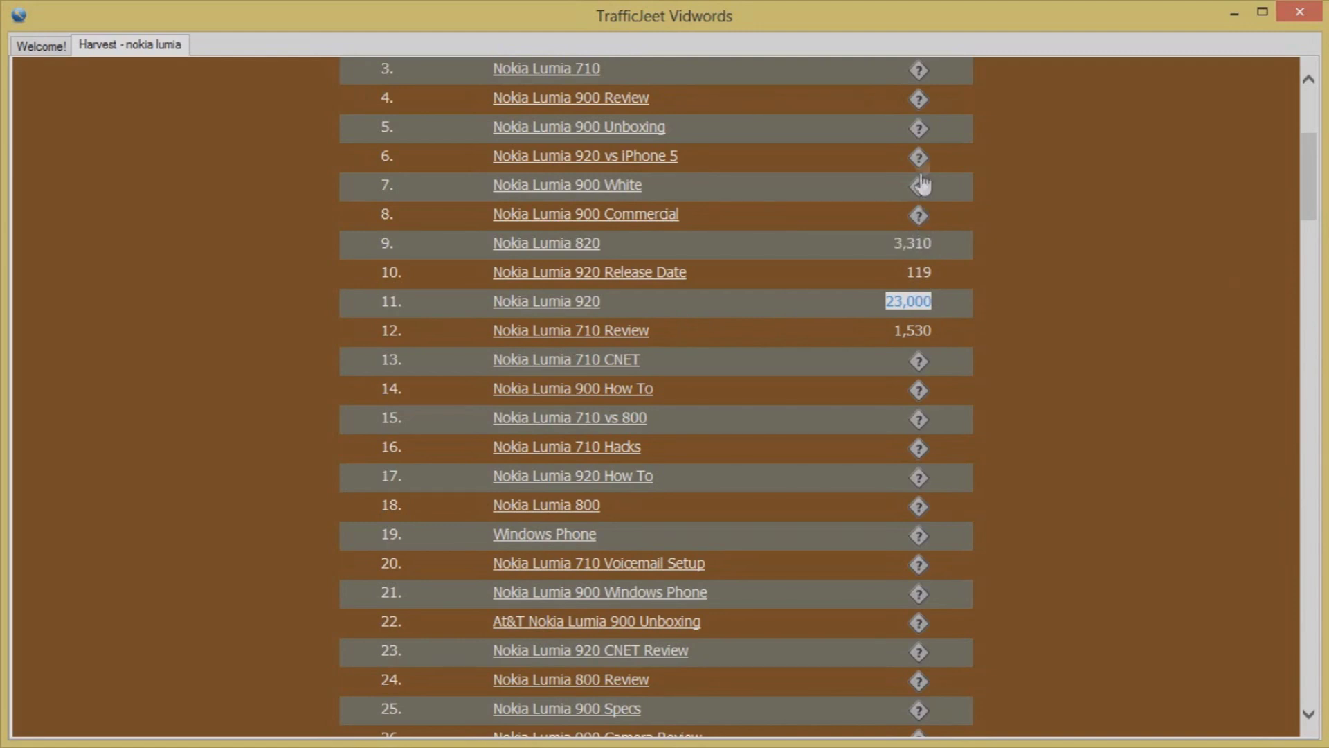
{"action": "left_click", "coordinate": [920, 183]}
{"action": "left_click", "coordinate": [919, 155]}
{"action": "left_click", "coordinate": [919, 128]}
{"action": "left_click", "coordinate": [919, 99]}
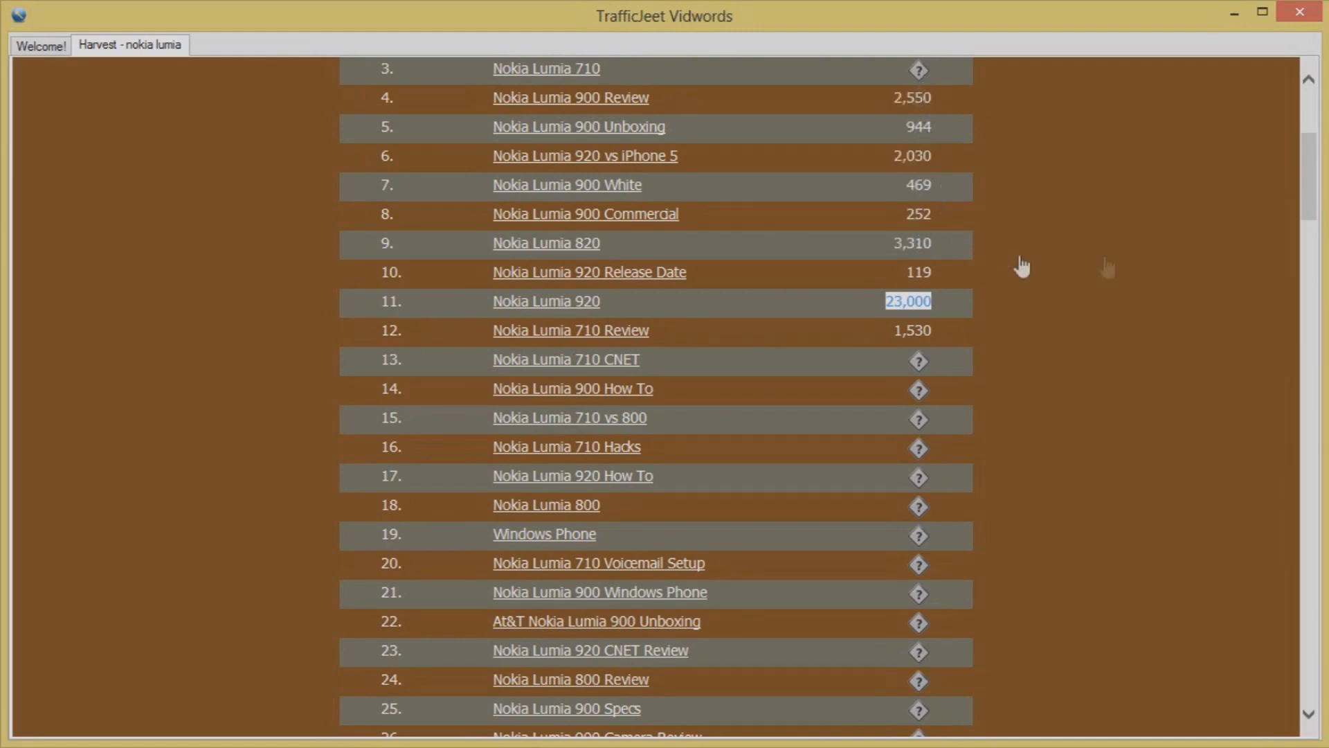
{"action": "scroll", "coordinate": [1311, 203], "scroll_direction": "up", "scroll_amount": 2}
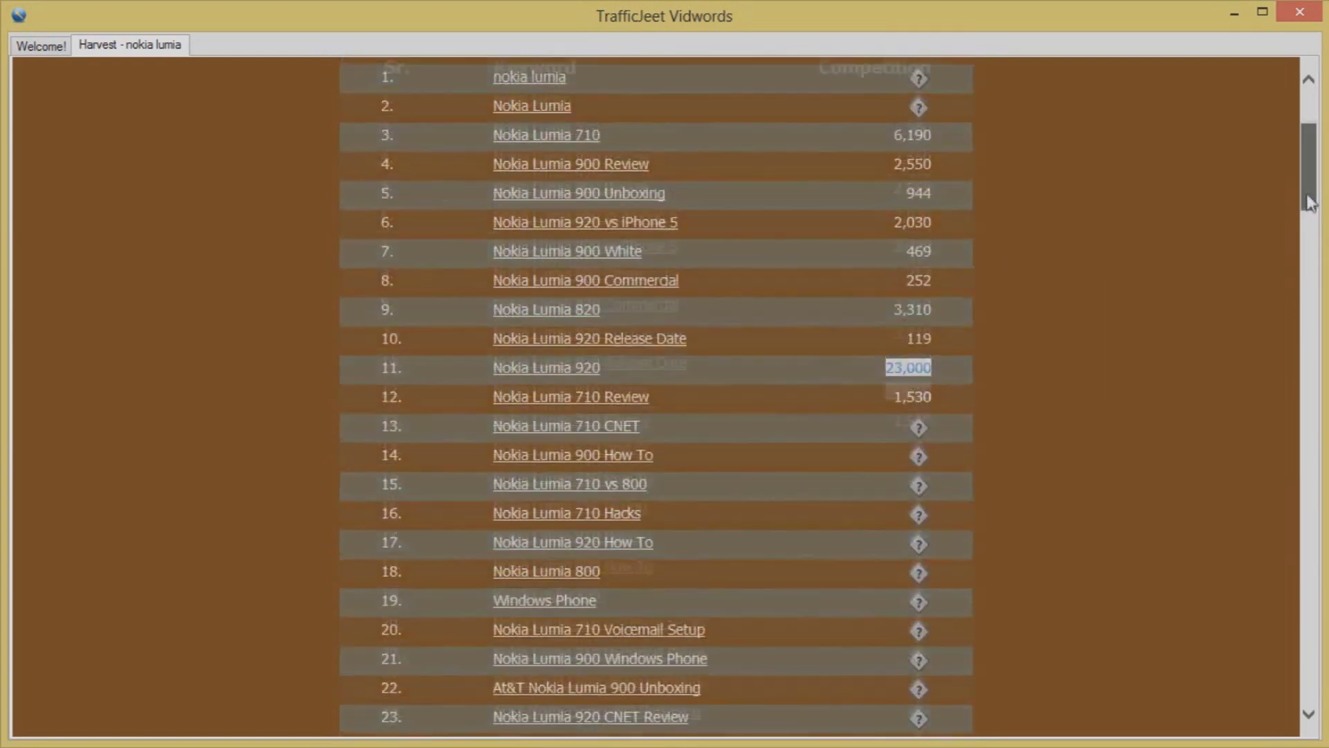
Jump to the table's final rows (about 127–150) and load YouTube results for Nokia Lumia 900 Color.
{"action": "left_click_drag", "start_coordinate": [1311, 203], "coordinate": [1304, 713]}
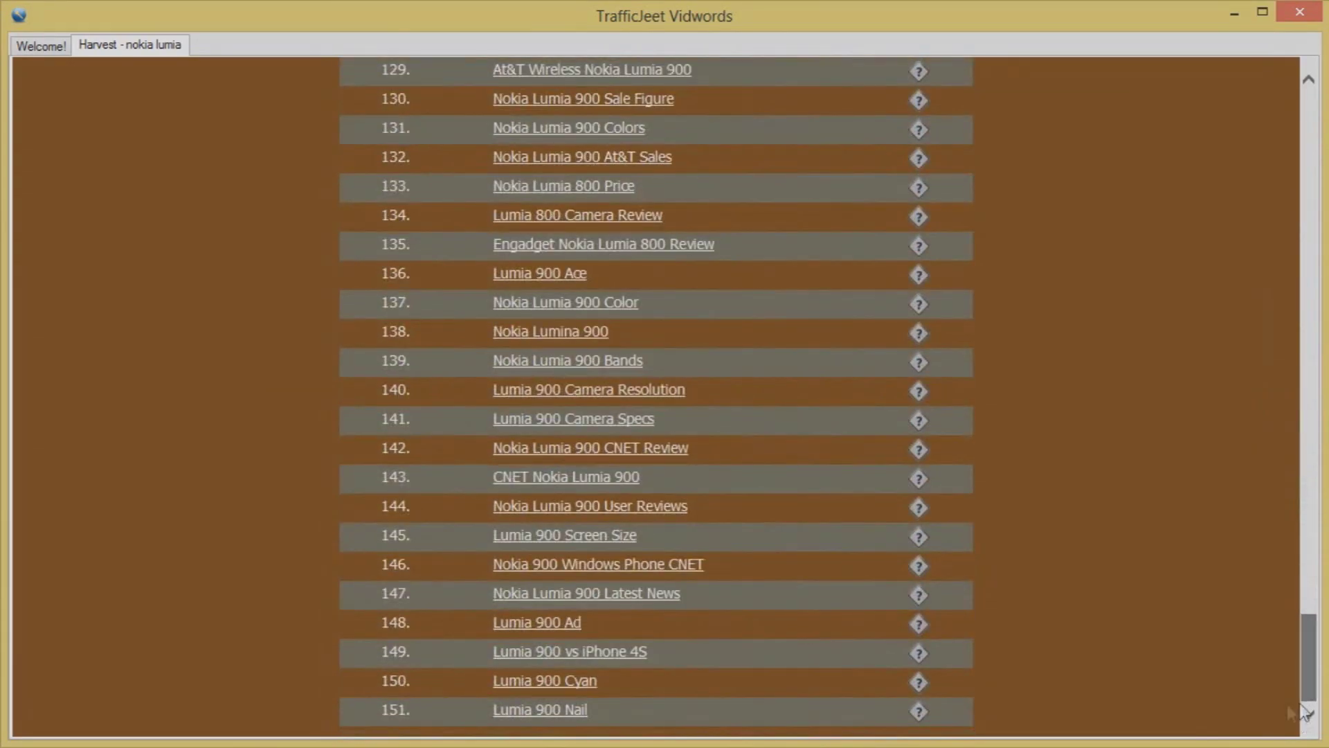
{"action": "left_click_drag", "start_coordinate": [607, 732], "coordinate": [464, 191]}
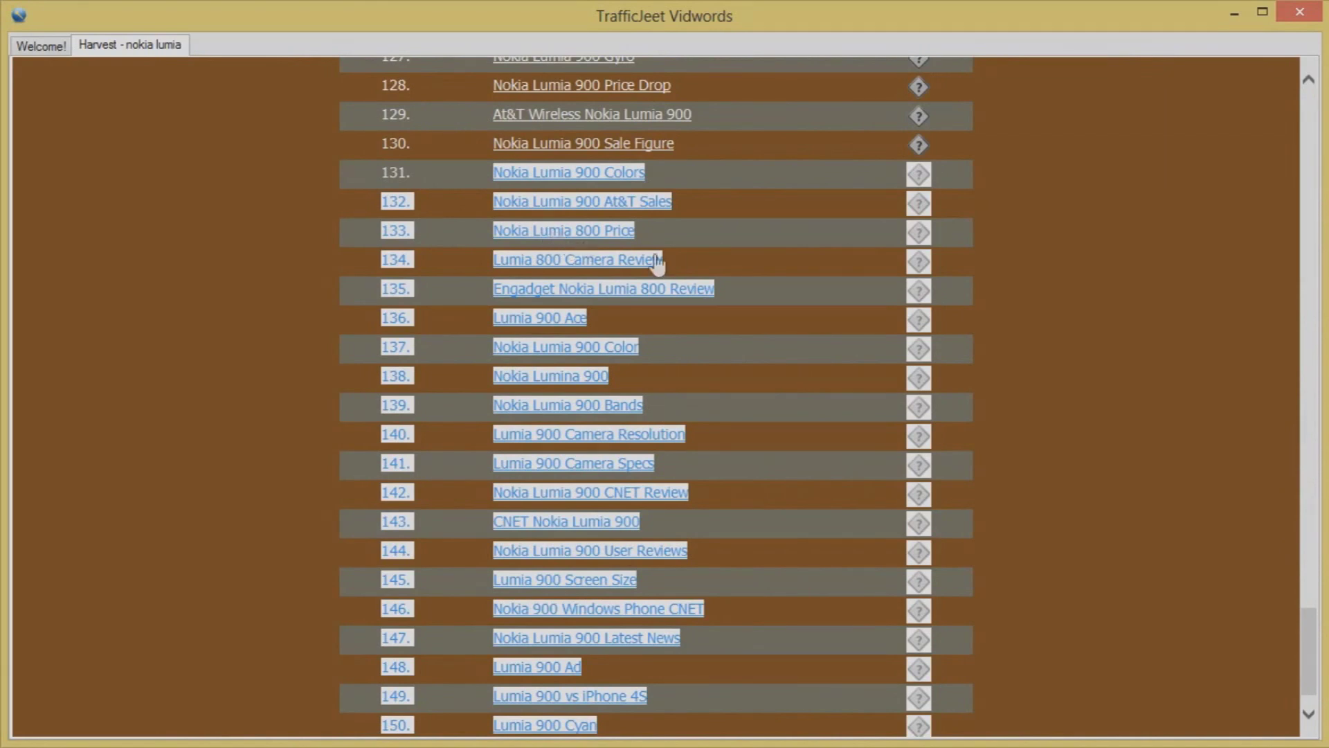
{"action": "left_click", "coordinate": [1112, 231]}
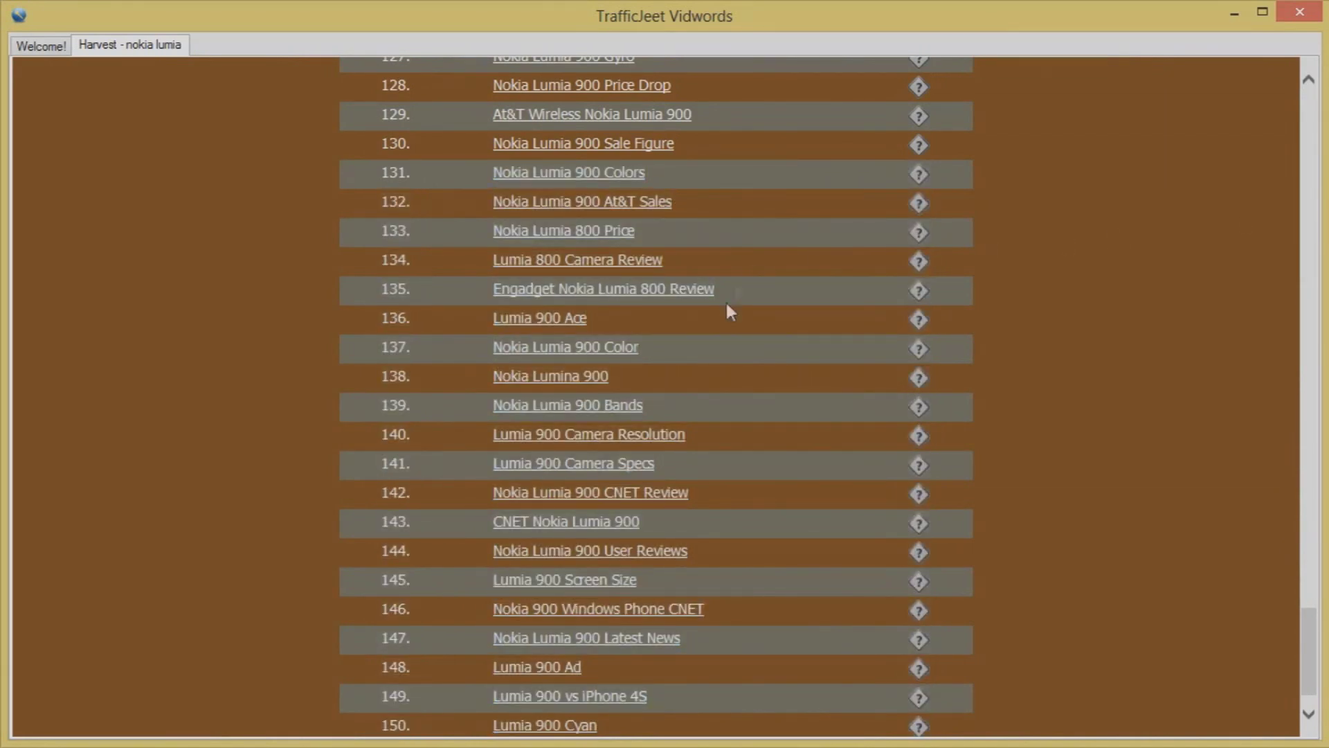
{"action": "left_click", "coordinate": [626, 345]}
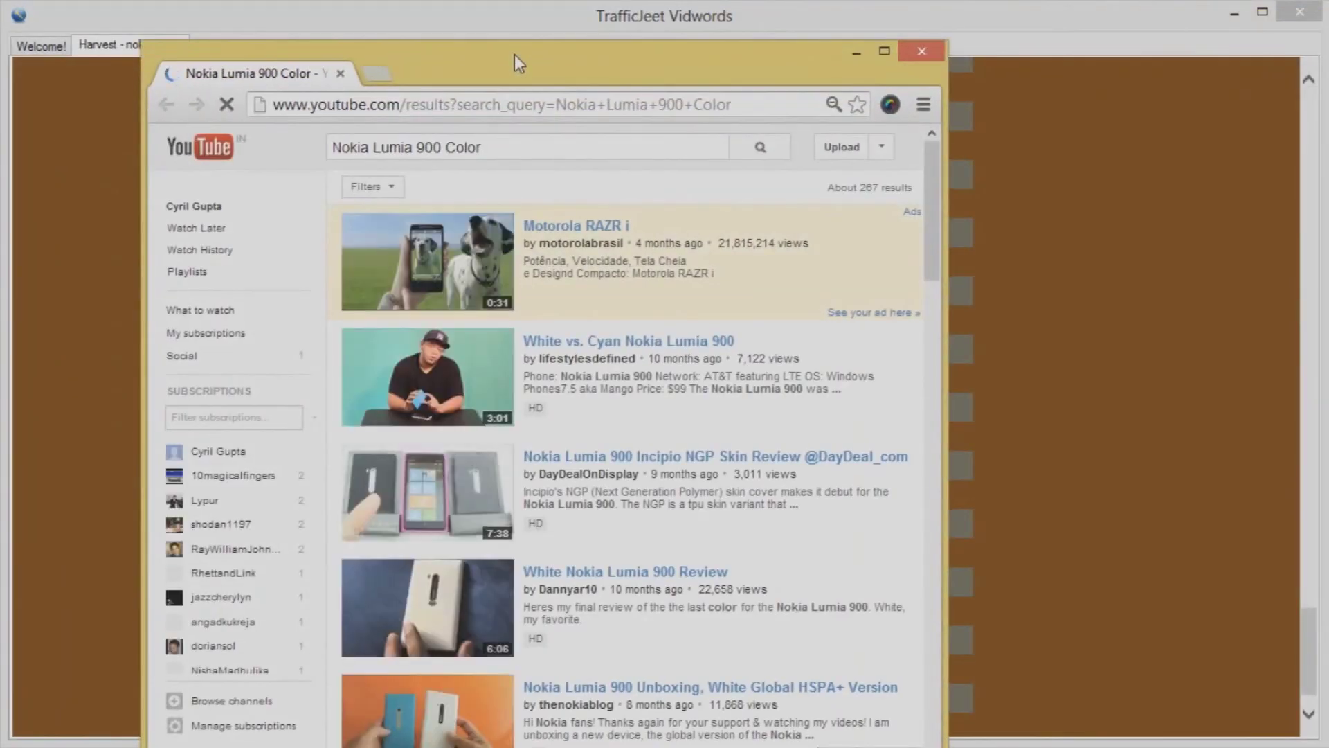
{"action": "scroll", "coordinate": [533, 302], "scroll_direction": "down", "scroll_amount": 5}
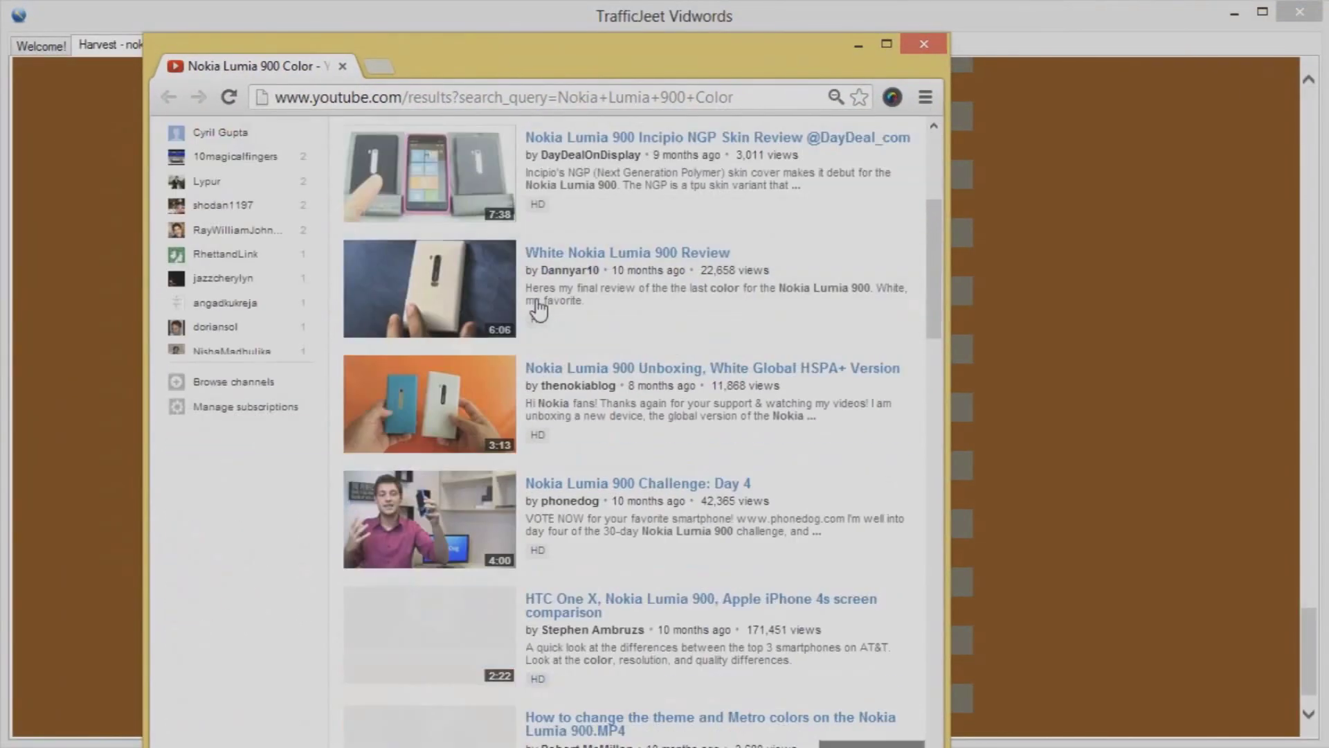
{"action": "scroll", "coordinate": [539, 310], "scroll_direction": "up", "scroll_amount": 5}
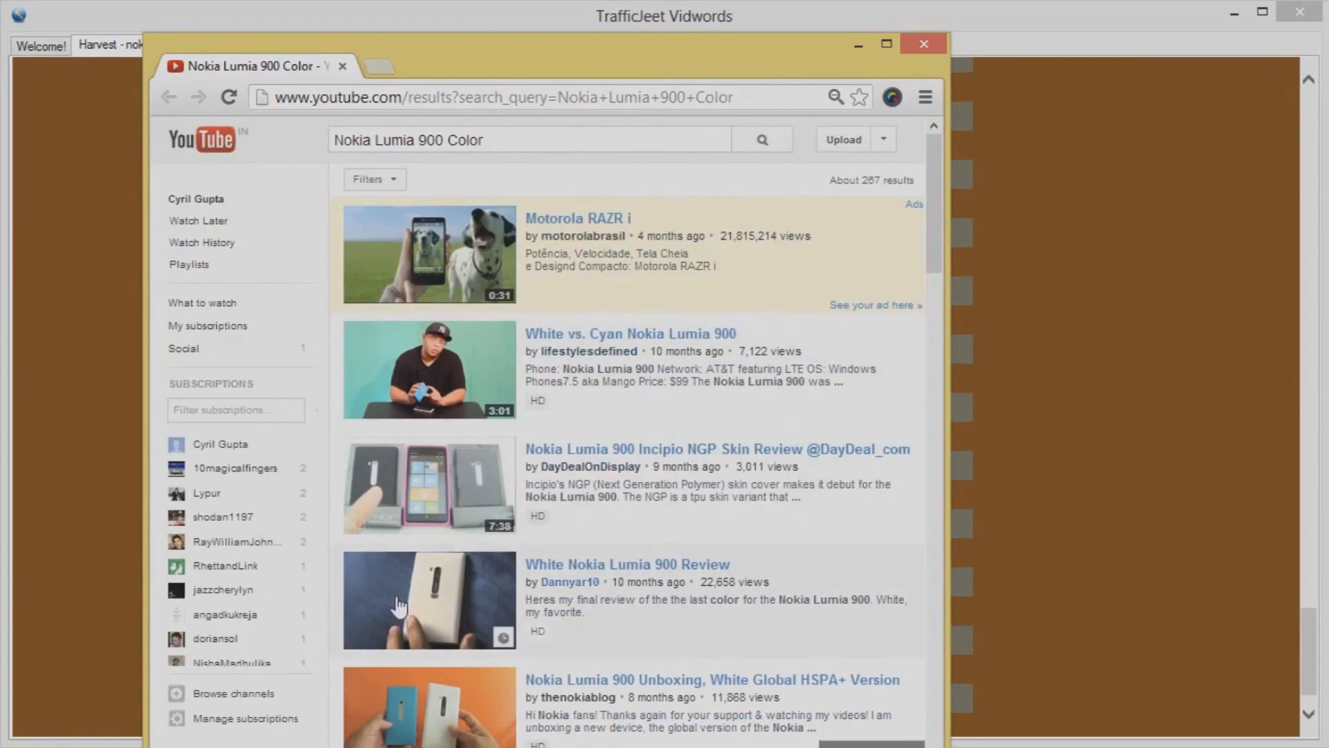
{"action": "left_click", "coordinate": [923, 43]}
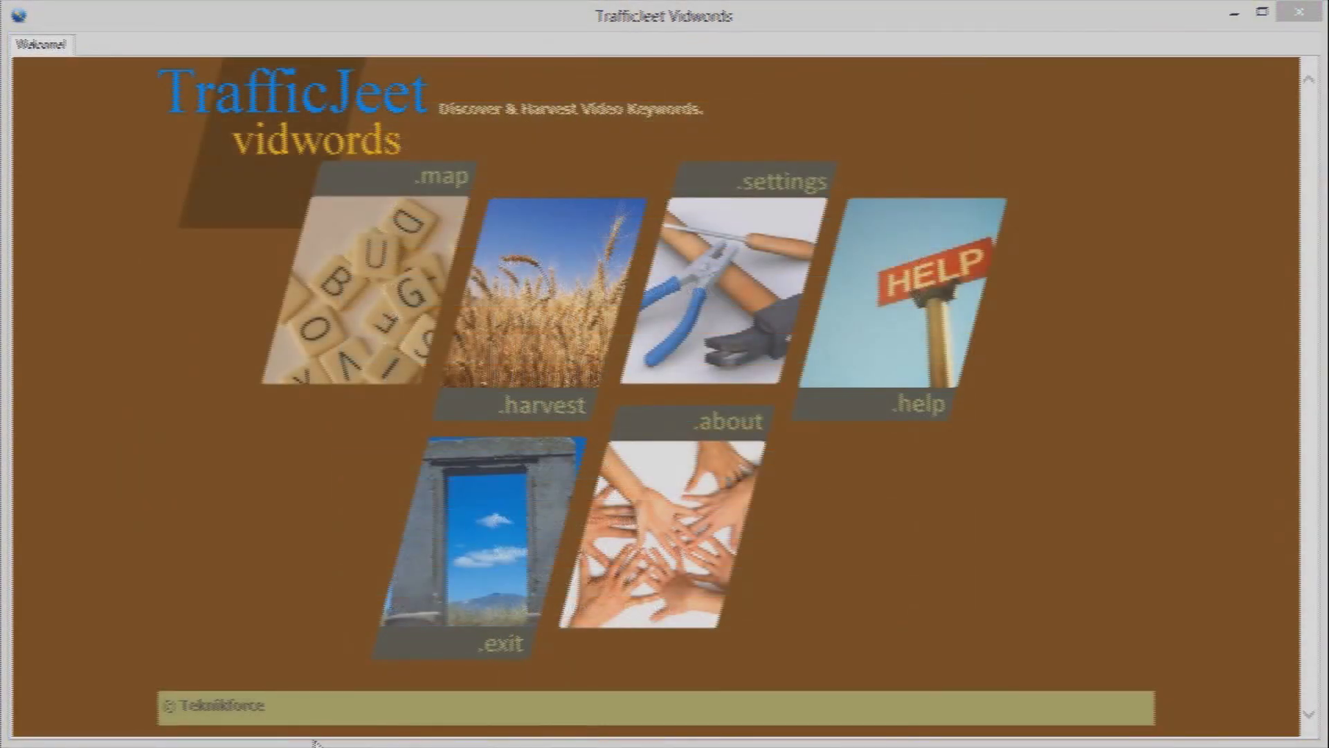
Enable Use Proxies in the .settings panel.
{"action": "left_click", "coordinate": [753, 287]}
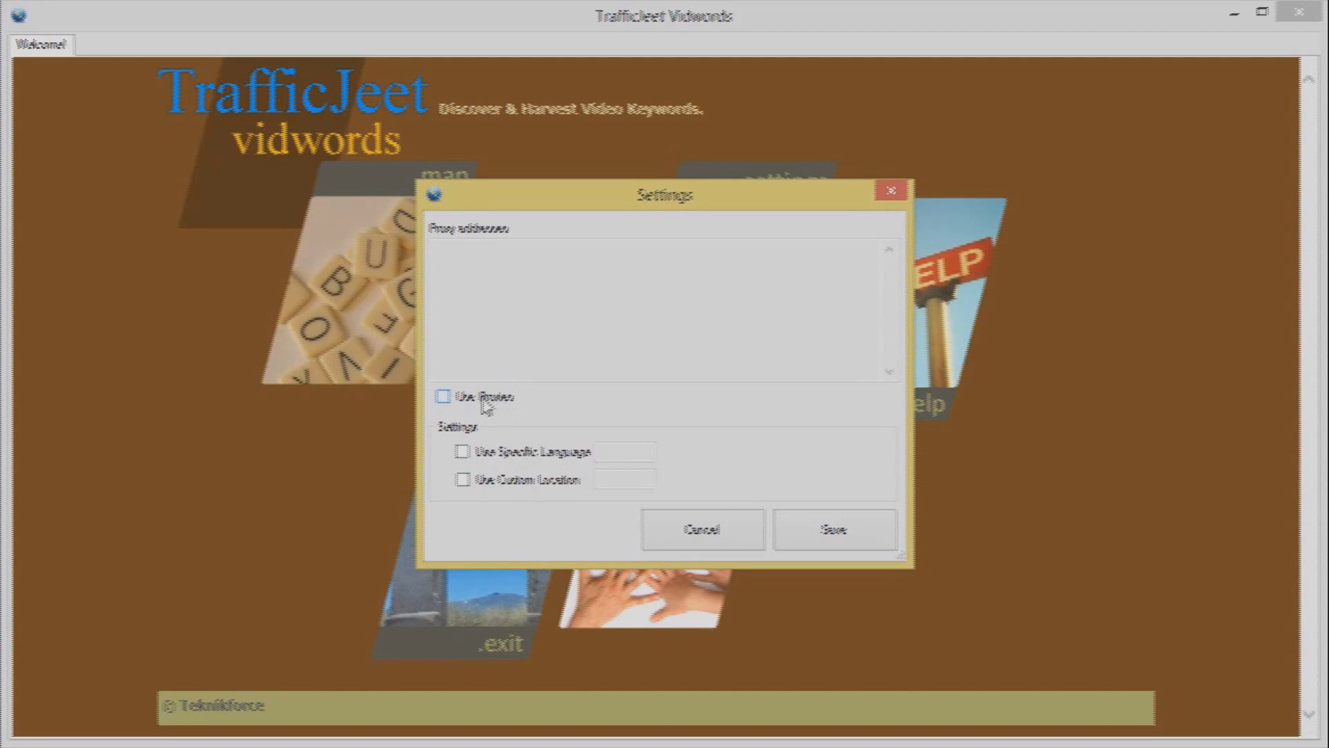
{"action": "left_click", "coordinate": [485, 403]}
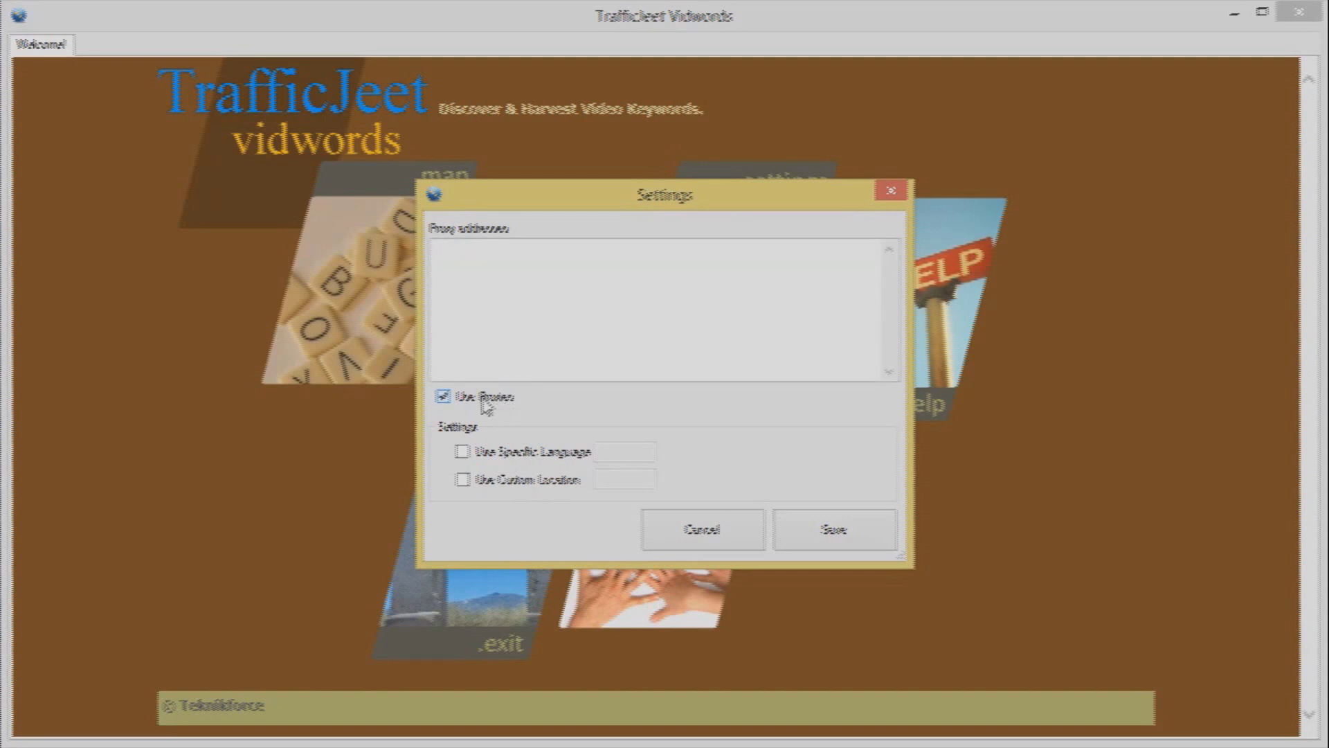
{"action": "left_click", "coordinate": [462, 251]}
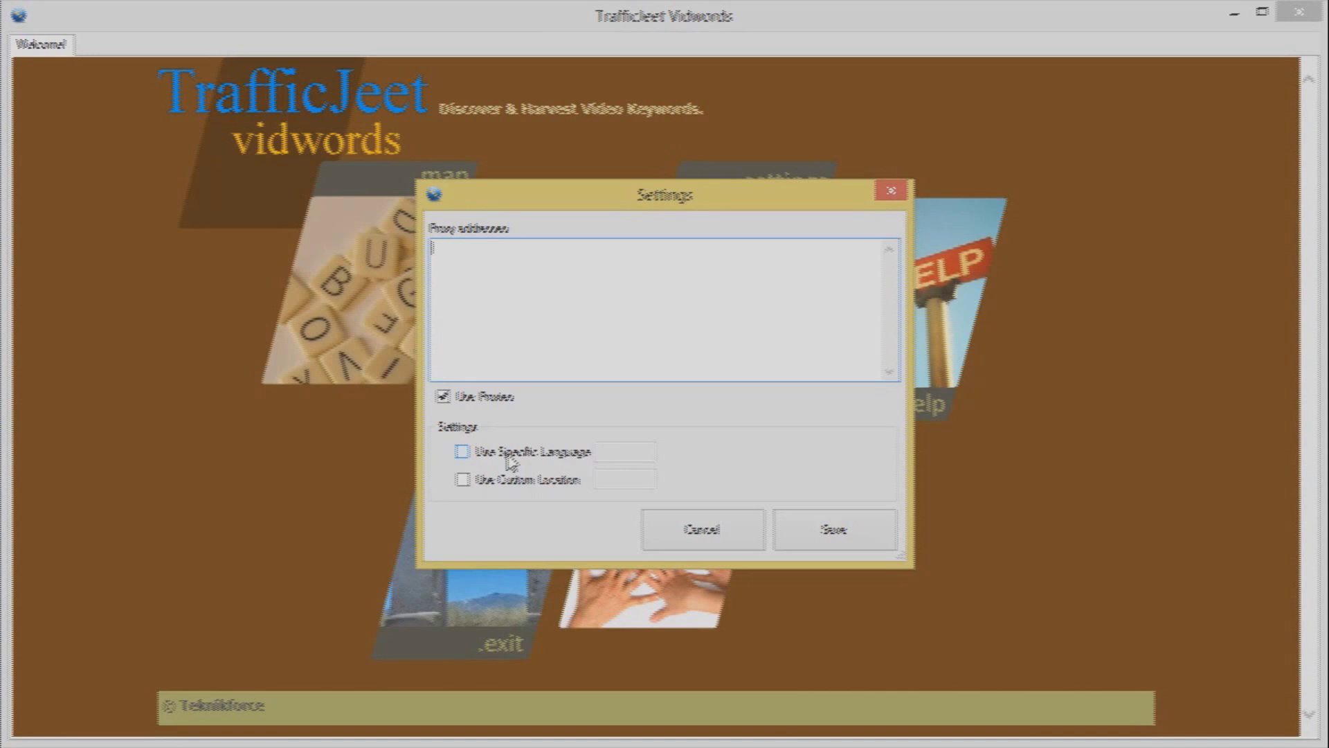
Set the specific search language to 'hi' and the custom location to 'in'.
{"action": "left_click", "coordinate": [510, 463]}
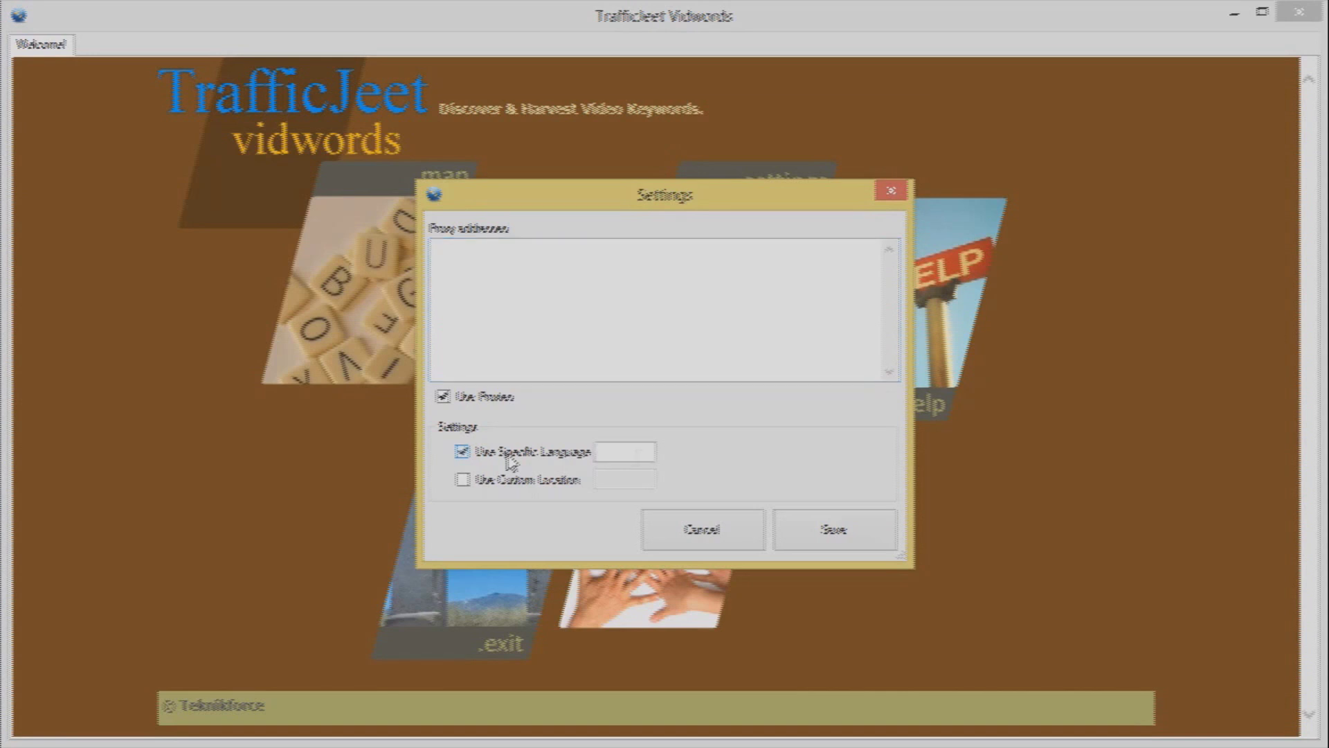
{"action": "left_click", "coordinate": [639, 457]}
{"action": "type", "text": "h"}
{"action": "type", "text": "i"}
{"action": "left_click", "coordinate": [550, 480]}
{"action": "left_click", "coordinate": [638, 477]}
{"action": "type", "text": "i"}
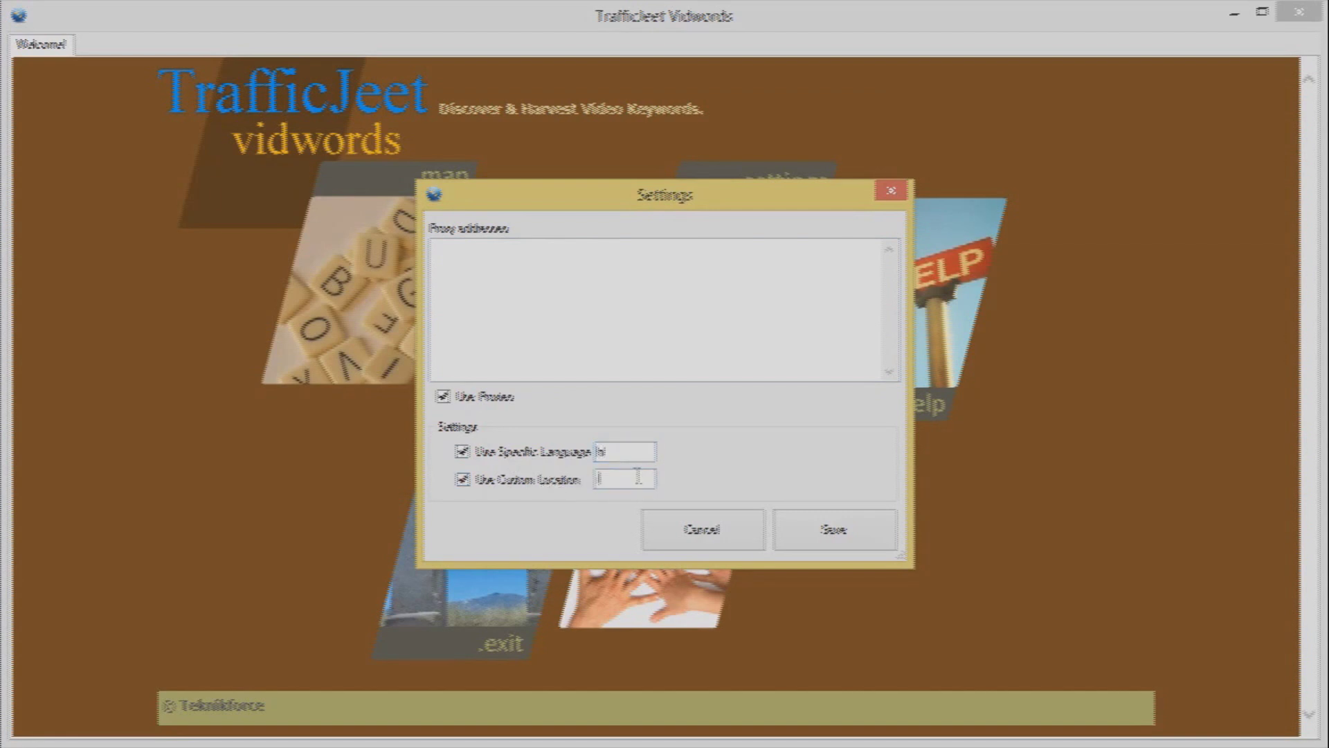
{"action": "type", "text": "n"}
{"action": "left_click_drag", "start_coordinate": [530, 197], "coordinate": [468, 197]}
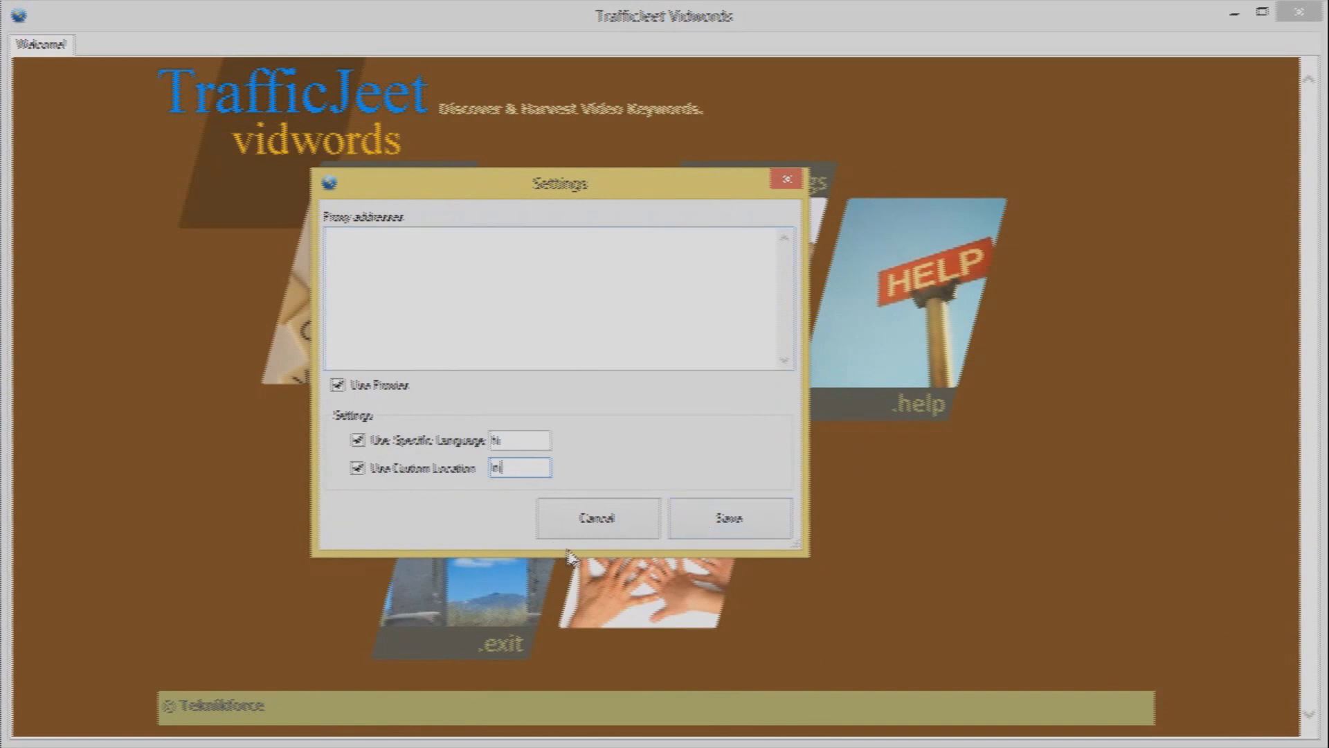
Cancel the Settings changes and bring up the About Teknikforce page in its own tab.
{"action": "left_click", "coordinate": [584, 533]}
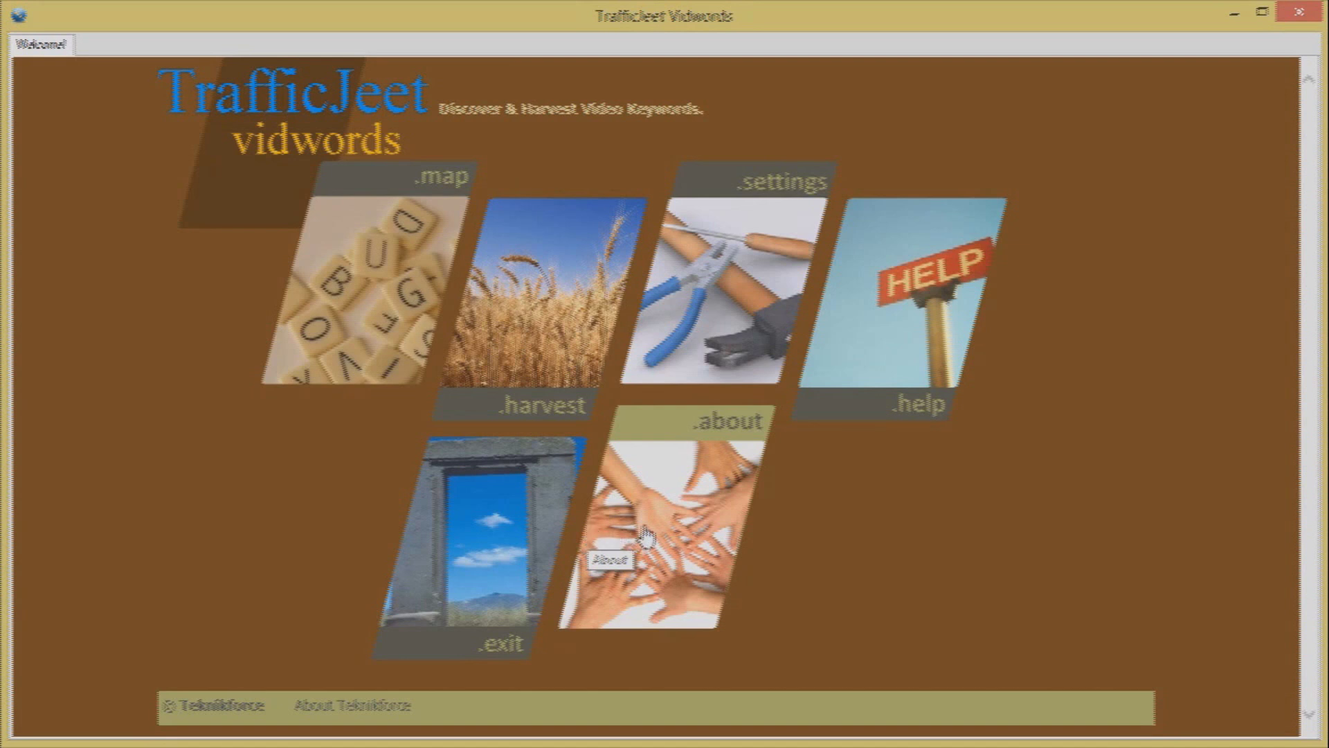
{"action": "left_click", "coordinate": [591, 534]}
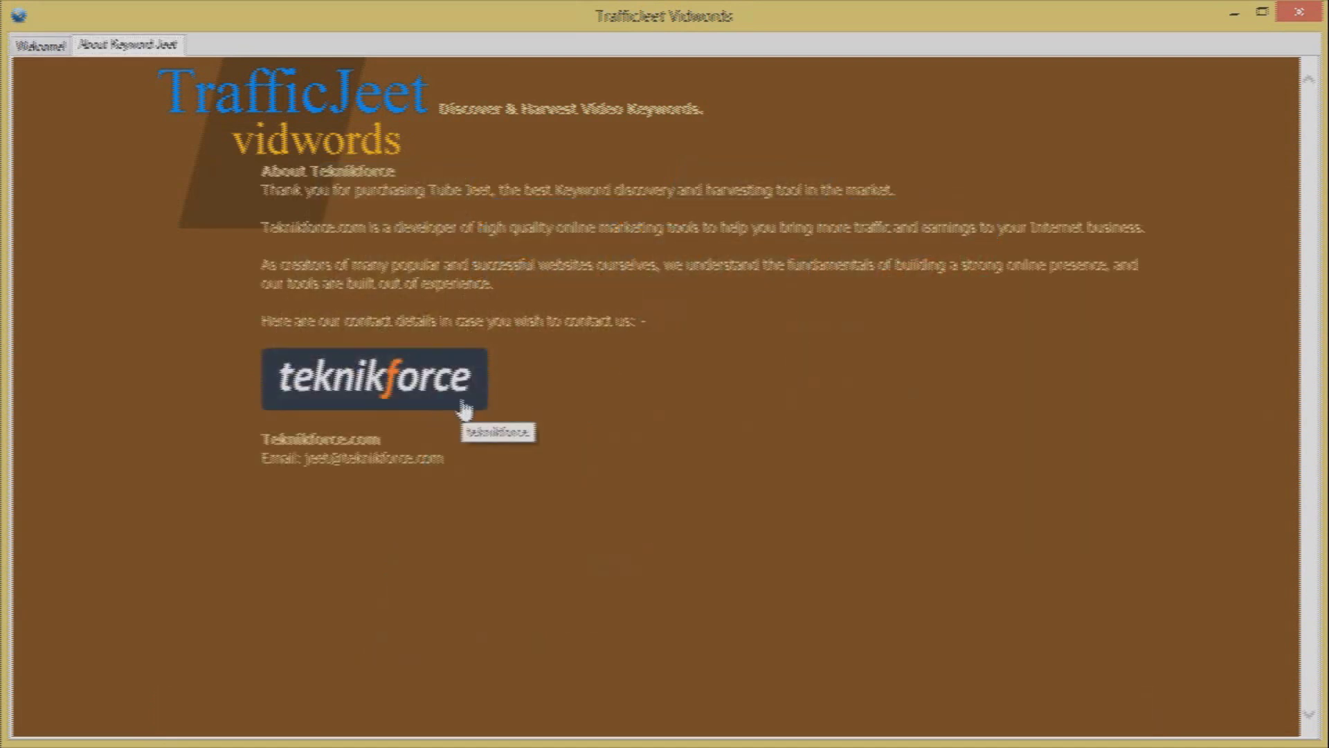